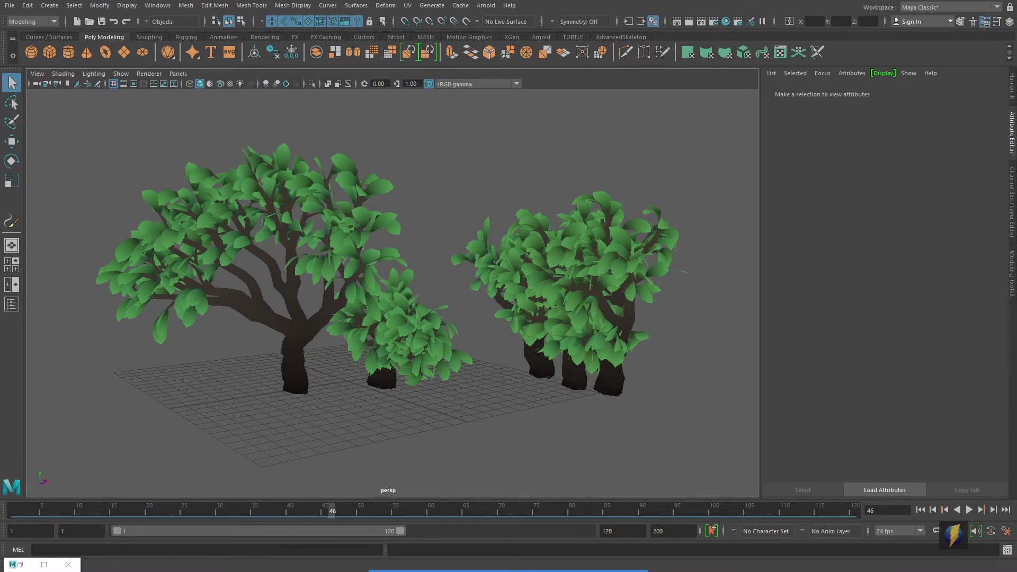
Play the tree animation briefly, then stop it and rewind to frame 1.
click(969, 509)
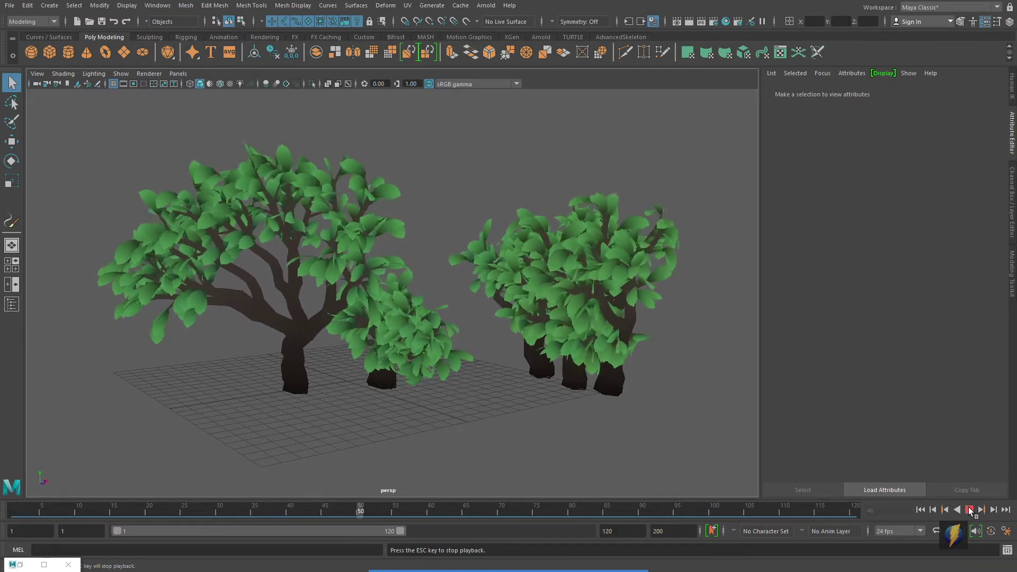
click(969, 509)
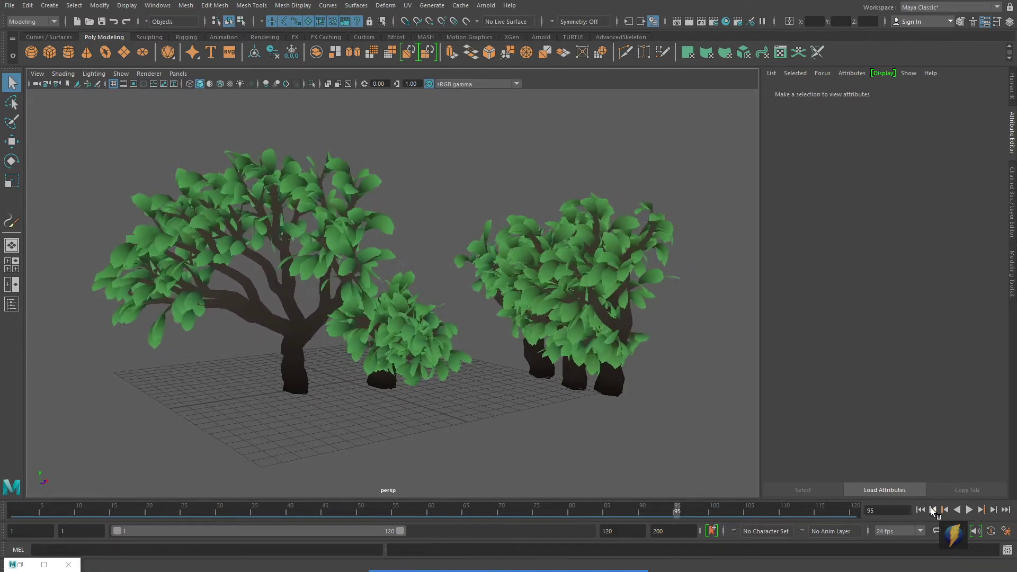
click(932, 510)
Orbit and pan the perspective view to recentre the three trees.
mouse_move(664, 409)
alt+mouse_down()
mouse_move(527, 399)
mouse_move(655, 406)
alt+mouse_up()
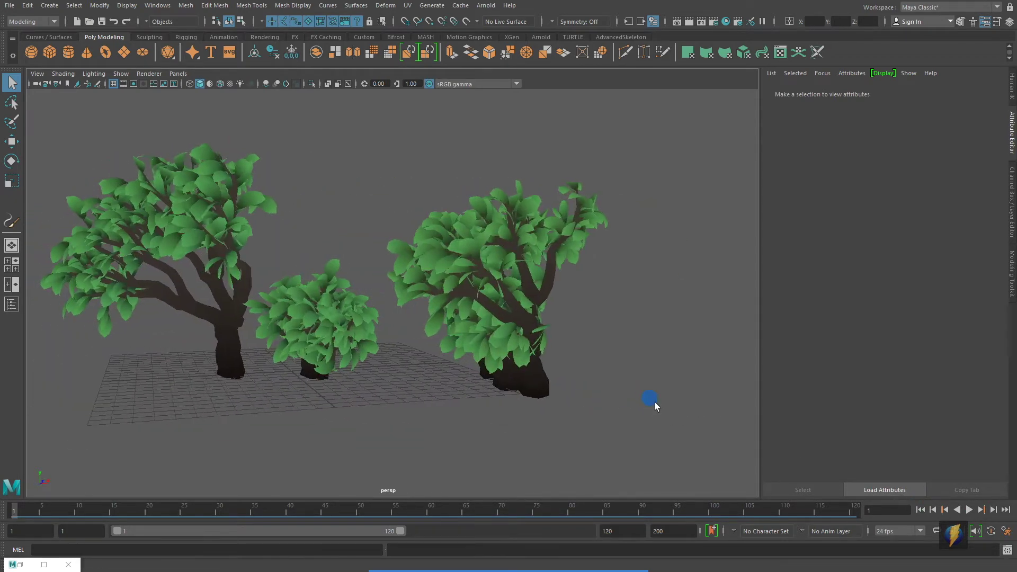
alt+middle_drag(476, 334, 523, 349)
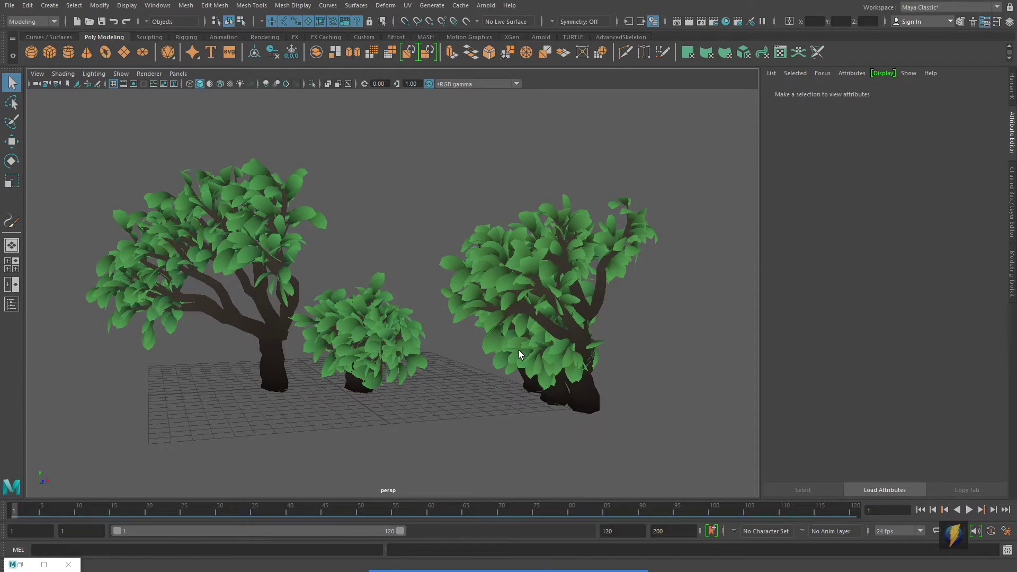
mouse_move(506, 359)
alt+mouse_down()
mouse_move(483, 345)
mouse_move(505, 348)
alt+mouse_up()
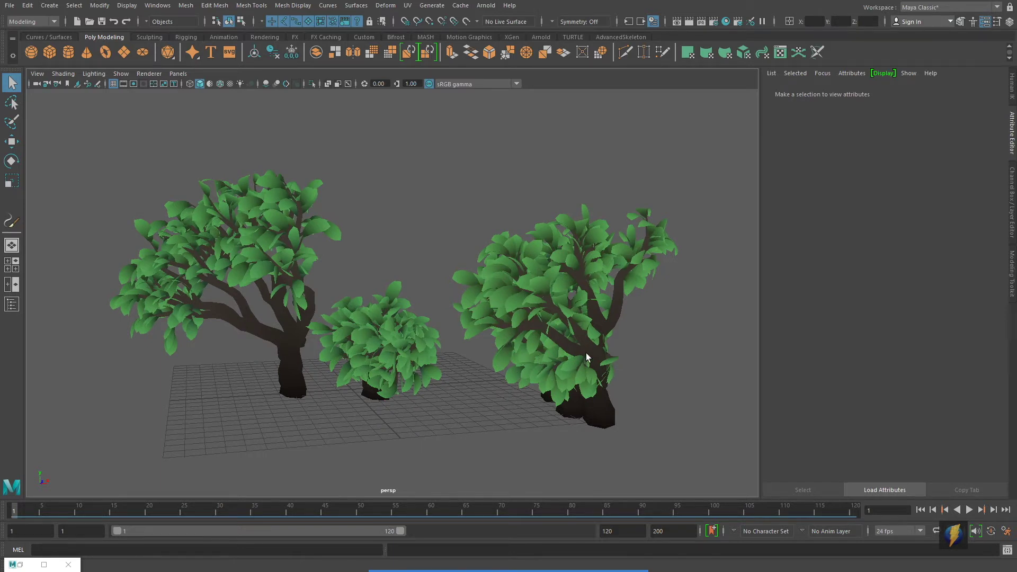
click(545, 549)
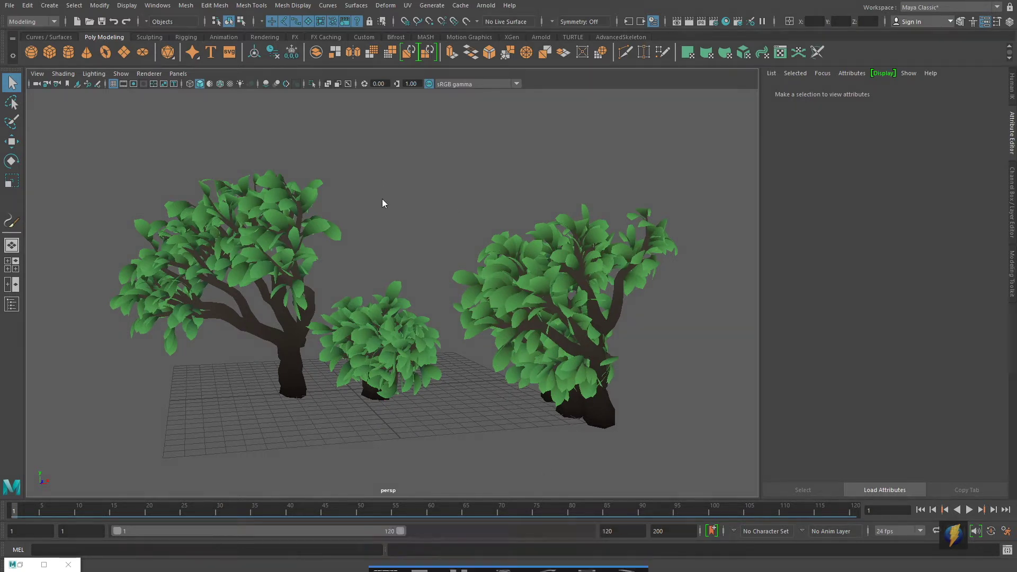
mouse_move(384, 202)
mouse_down()
mouse_move(59, 95)
mouse_move(708, 45)
mouse_move(89, 138)
mouse_up()
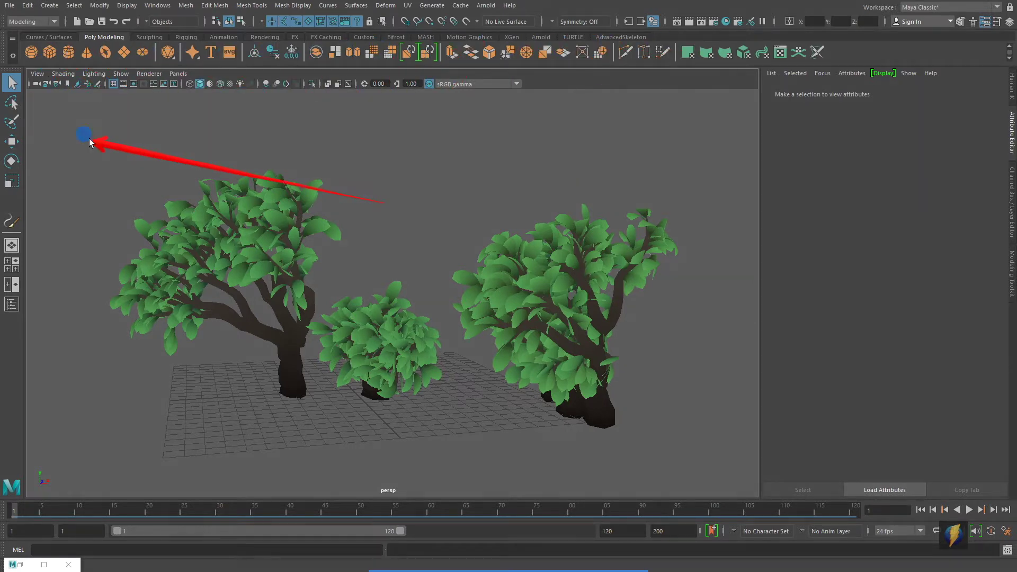
click(53, 35)
click(100, 36)
click(142, 36)
click(191, 38)
click(224, 37)
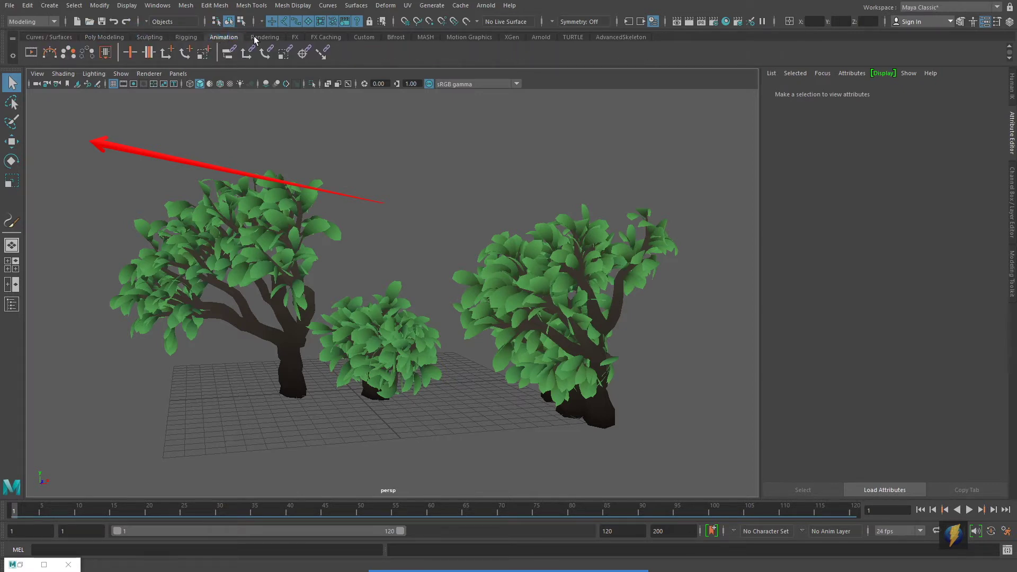
click(263, 39)
click(295, 37)
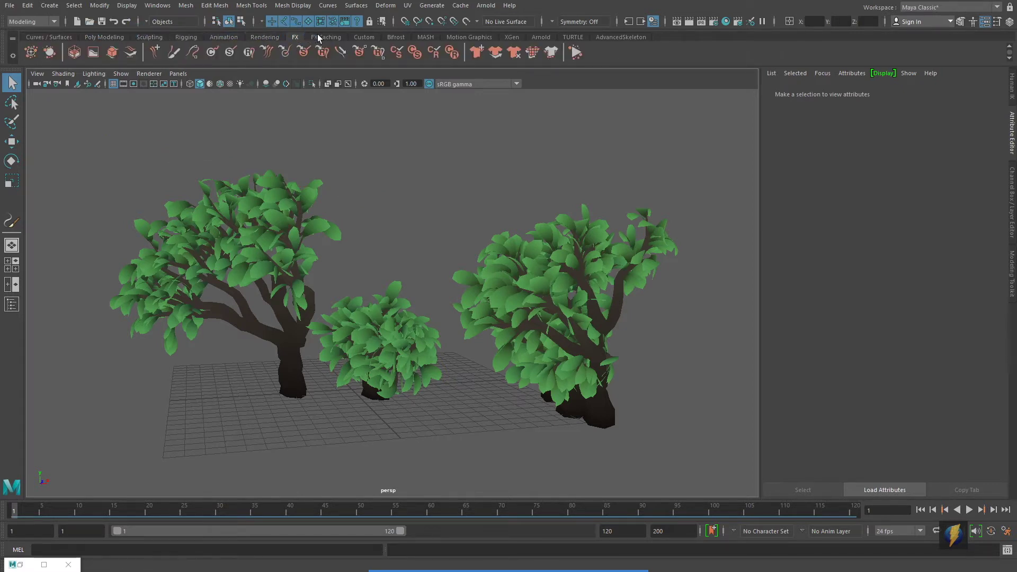
click(326, 37)
click(105, 36)
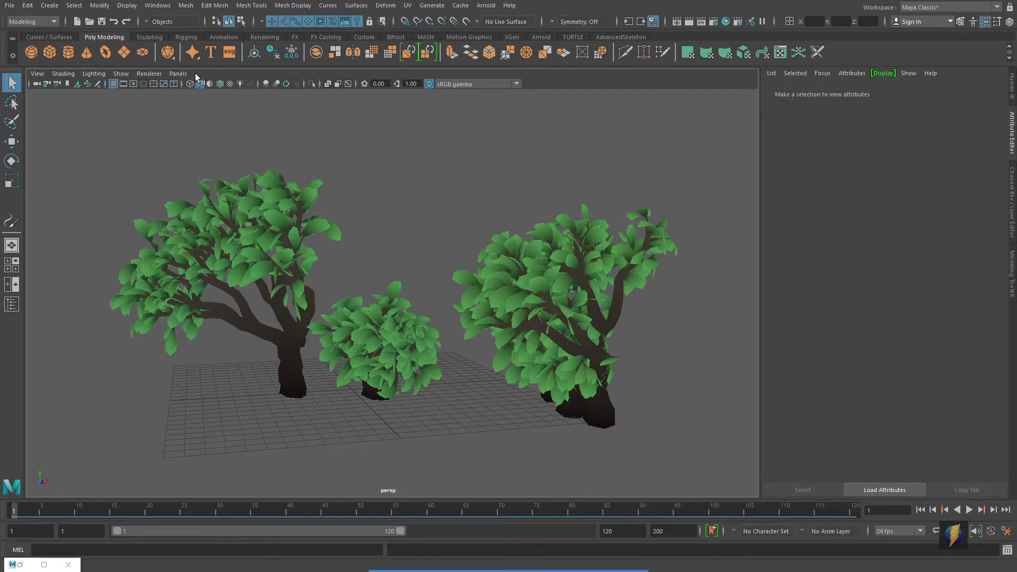
Create a new shelf named MyPaintEffects.
click(13, 56)
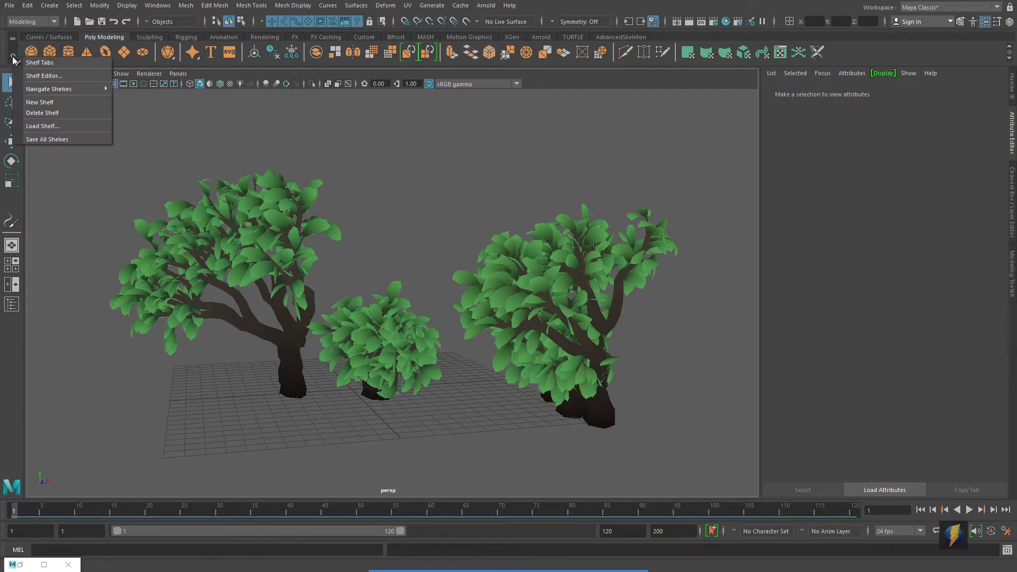
click(35, 101)
text(MyPaintEff)
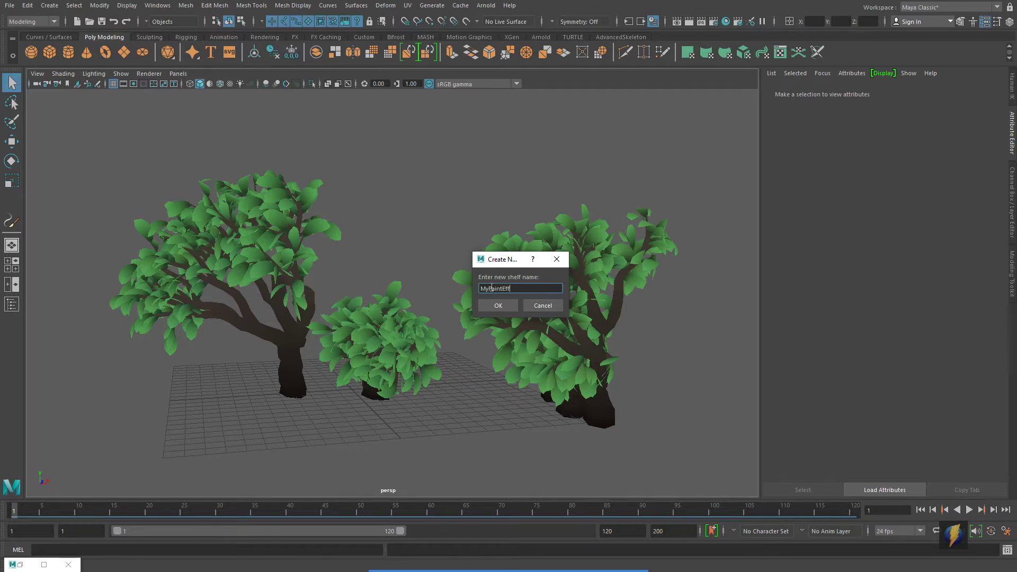
text(ects)
click(495, 302)
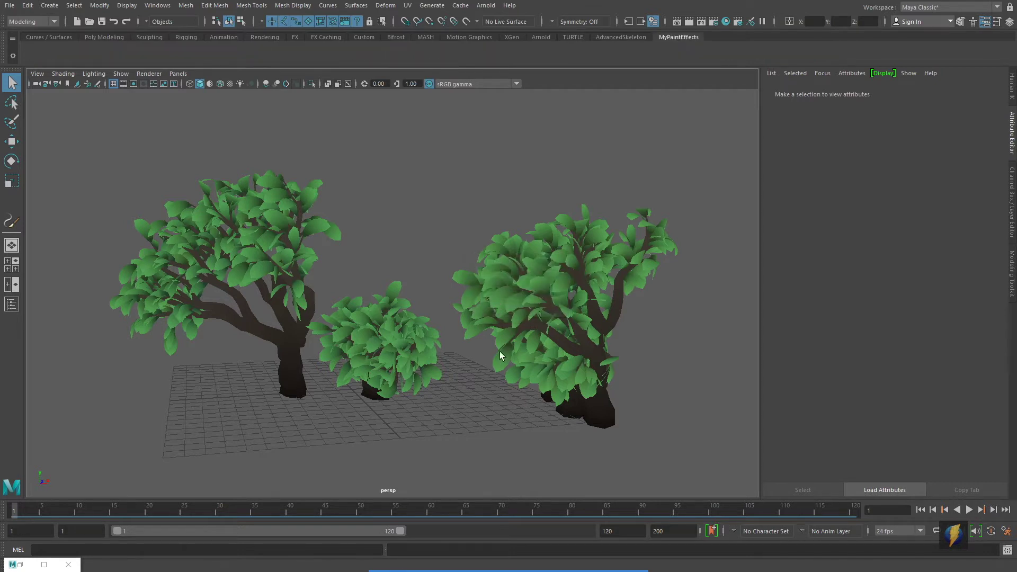
Check the TURTLE shelf, return to MyPaintEffects, and select a tree stroke.
click(678, 37)
click(573, 37)
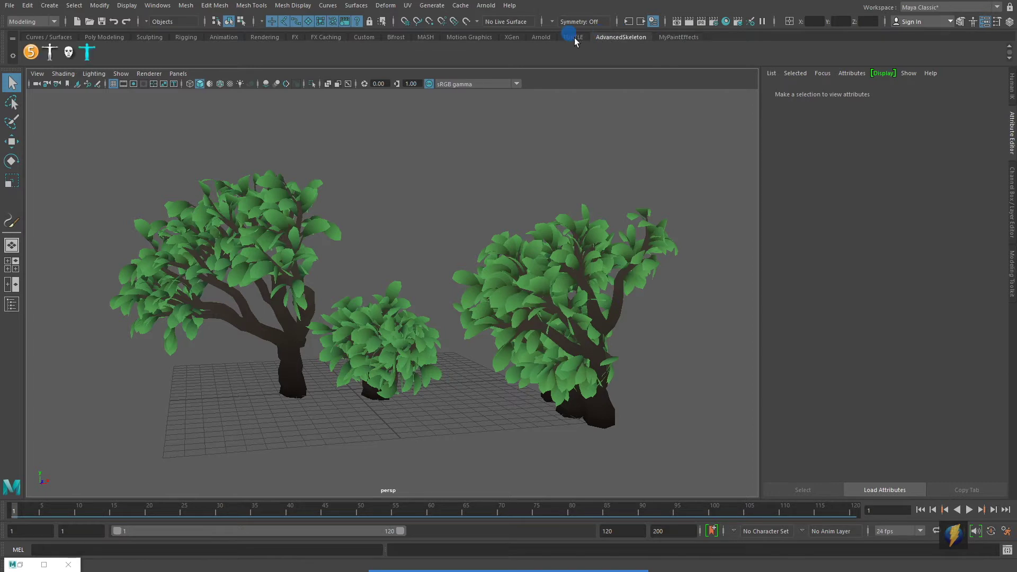
click(621, 37)
click(678, 37)
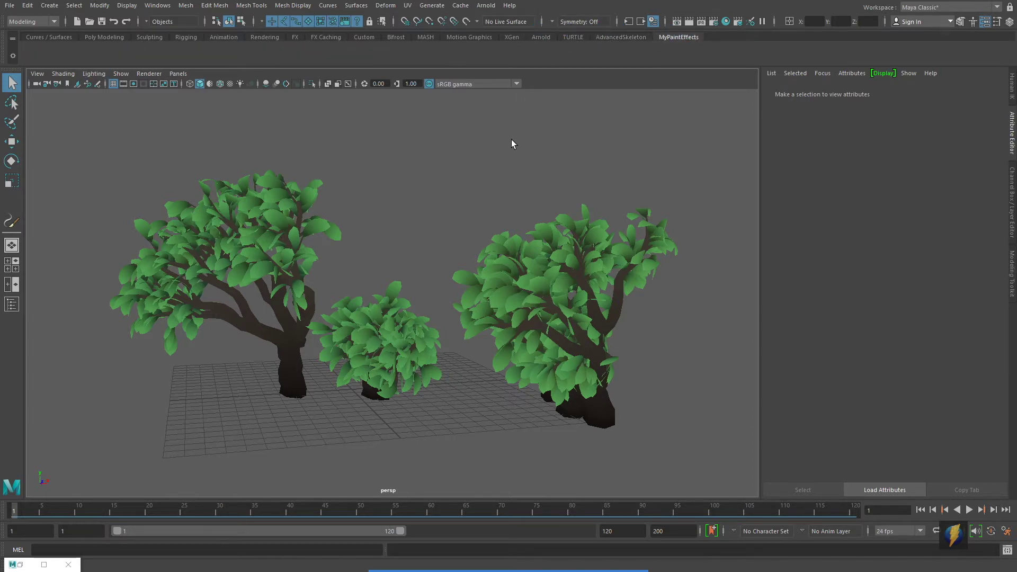
click(560, 298)
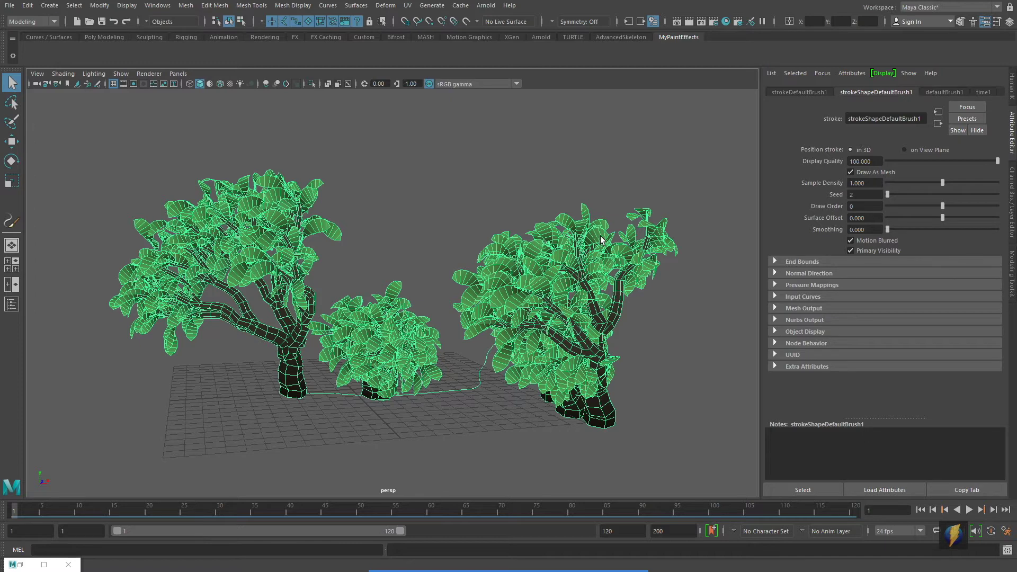
Open Generate > Save Brush Preset and change the label from brush1 to MyTree01.
click(433, 6)
mouse_move(450, 475)
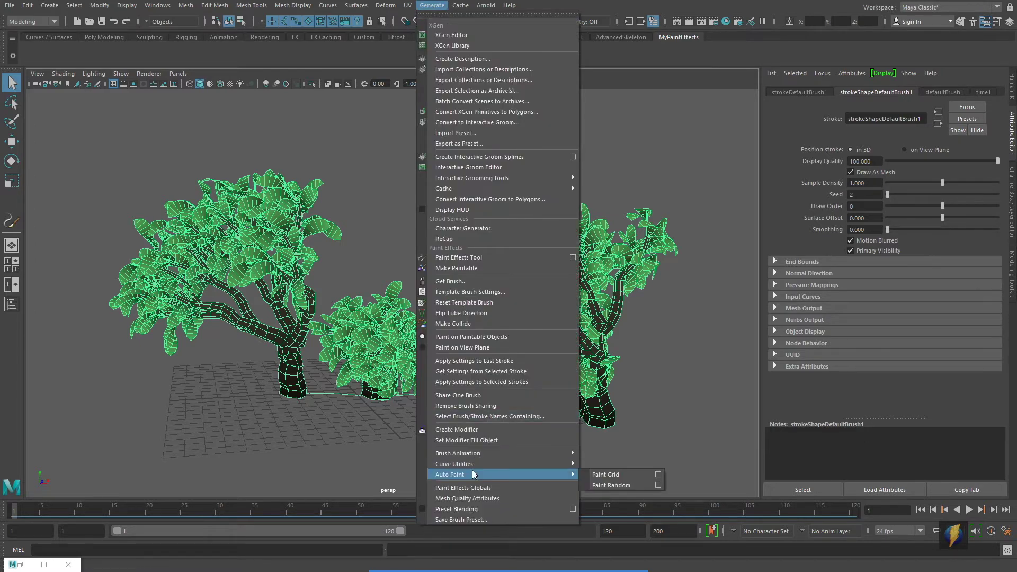
click(506, 520)
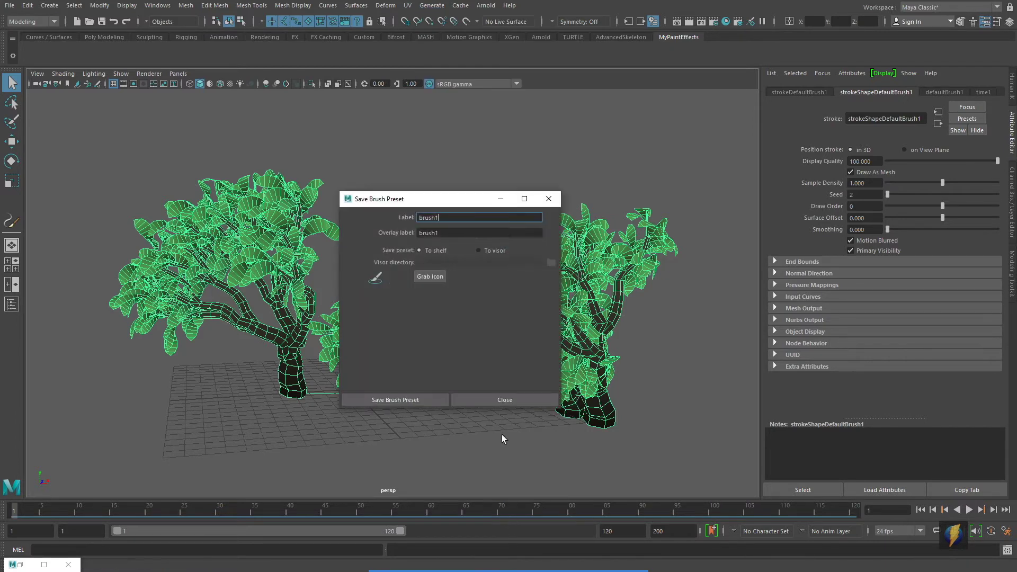
double_click(449, 220)
text(yTree01)
Save the MyTree01 brush preset onto the MyPaintEffects shelf.
click(383, 398)
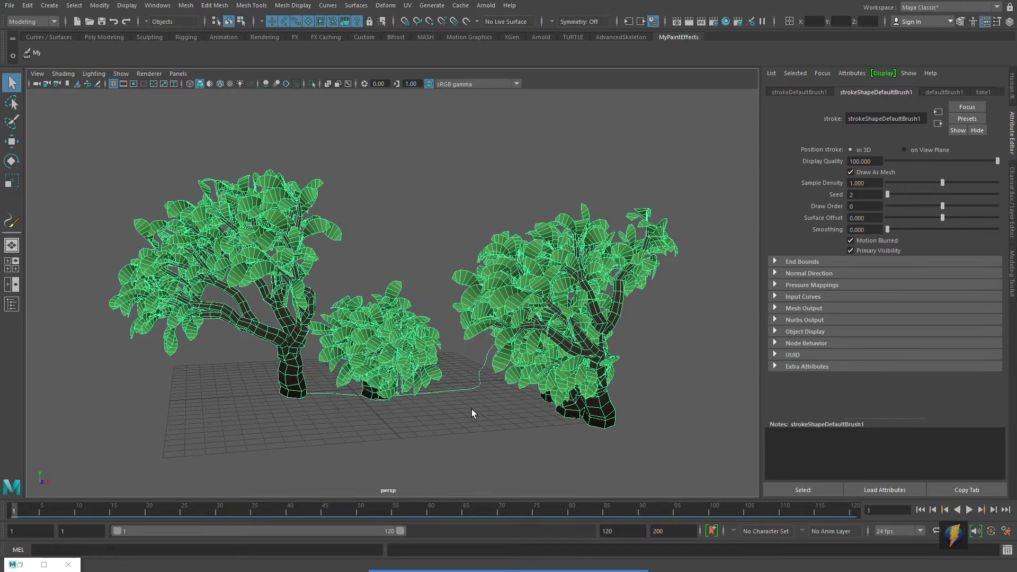
mouse_move(509, 569)
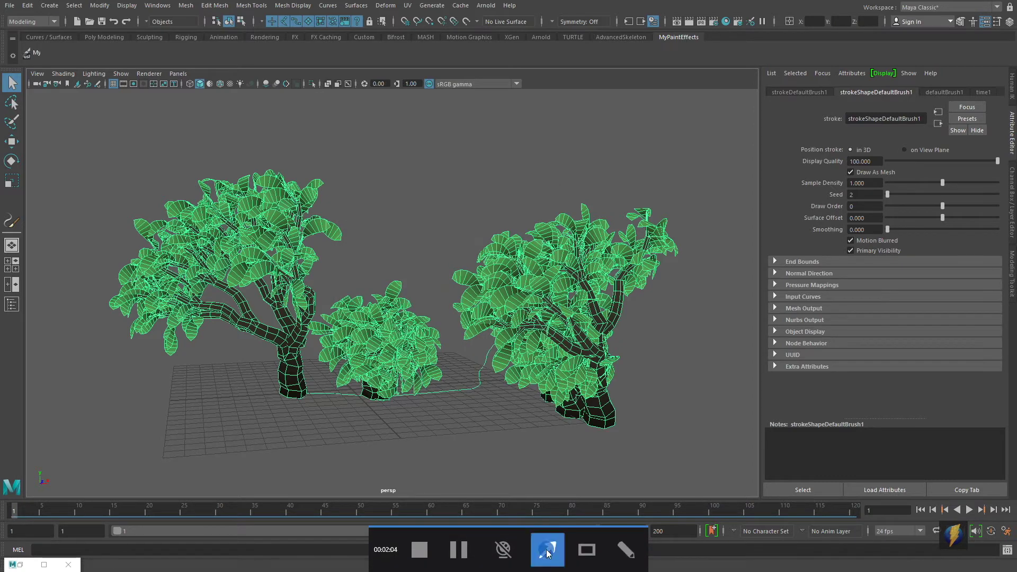
click(547, 554)
mouse_move(403, 241)
mouse_down()
mouse_move(324, 45)
mouse_move(460, 56)
mouse_up()
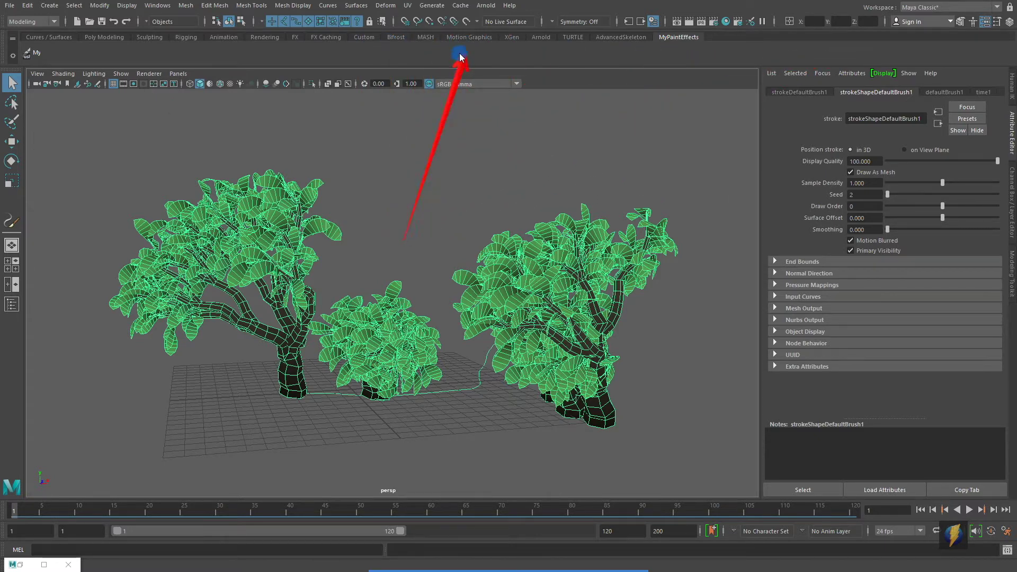
drag(459, 55, 182, 47)
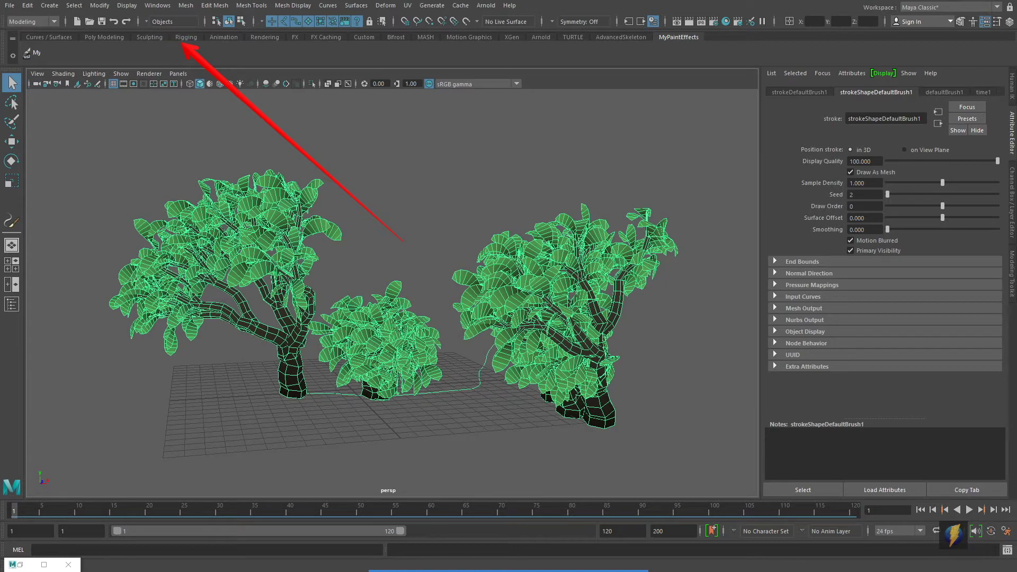
mouse_move(182, 46)
mouse_down()
mouse_move(53, 150)
mouse_move(29, 58)
mouse_up()
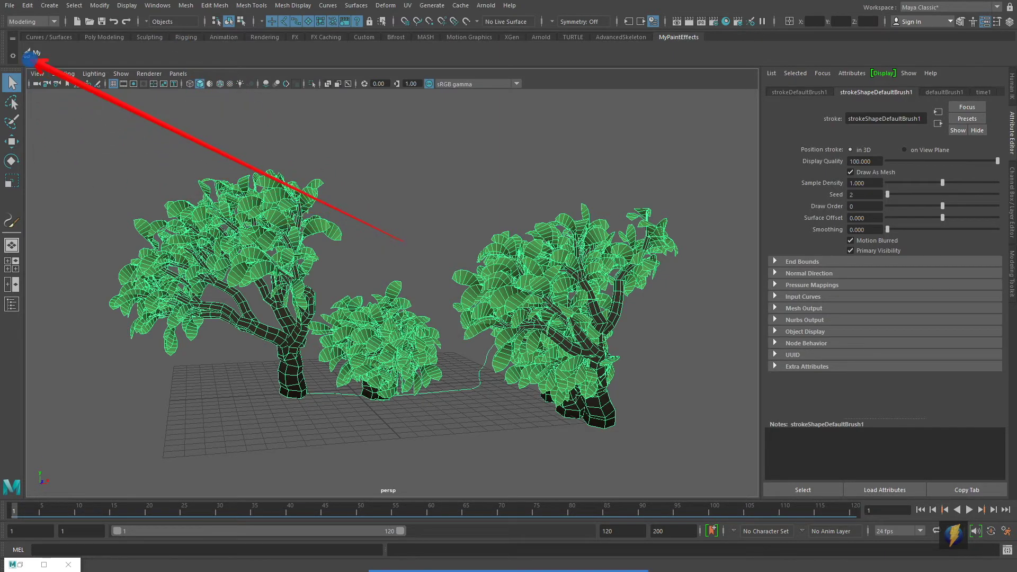
drag(29, 58, 49, 99)
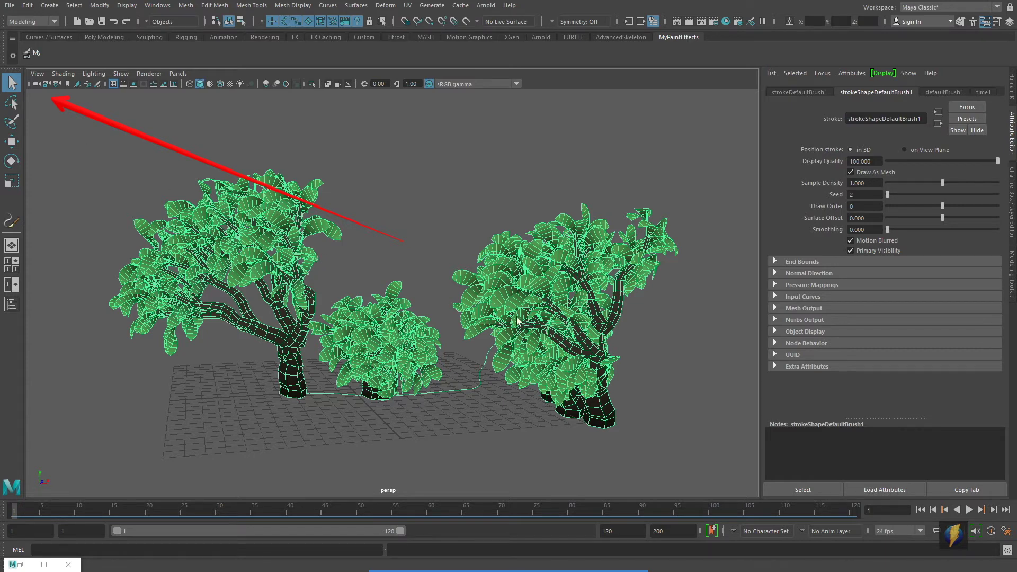
Start a new scene and paint an S-shaped Paint Effects stroke across the grid.
key(ctrl+n)
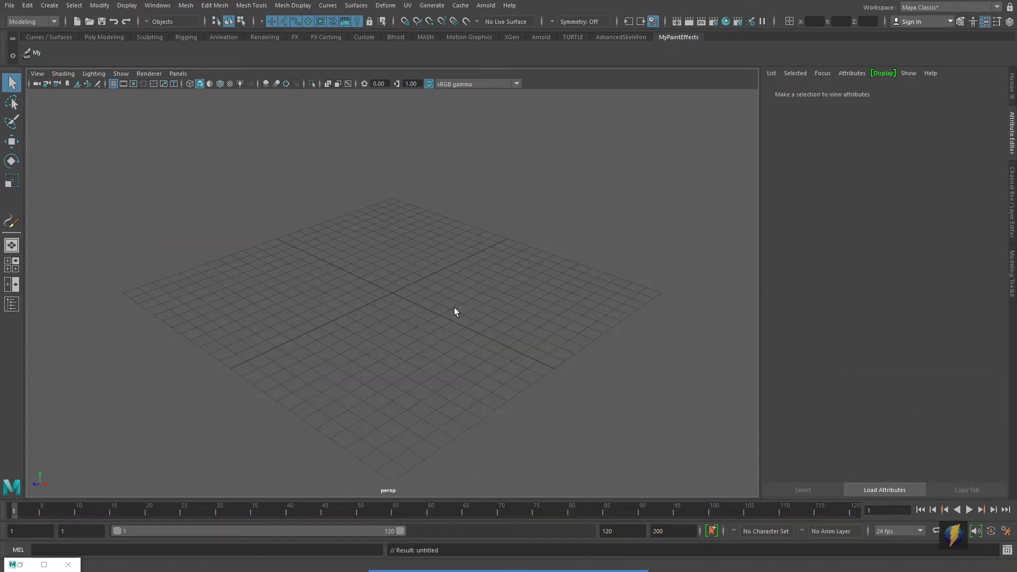
mouse_move(391, 268)
alt+mouse_down()
mouse_move(540, 286)
mouse_move(529, 282)
alt+mouse_up()
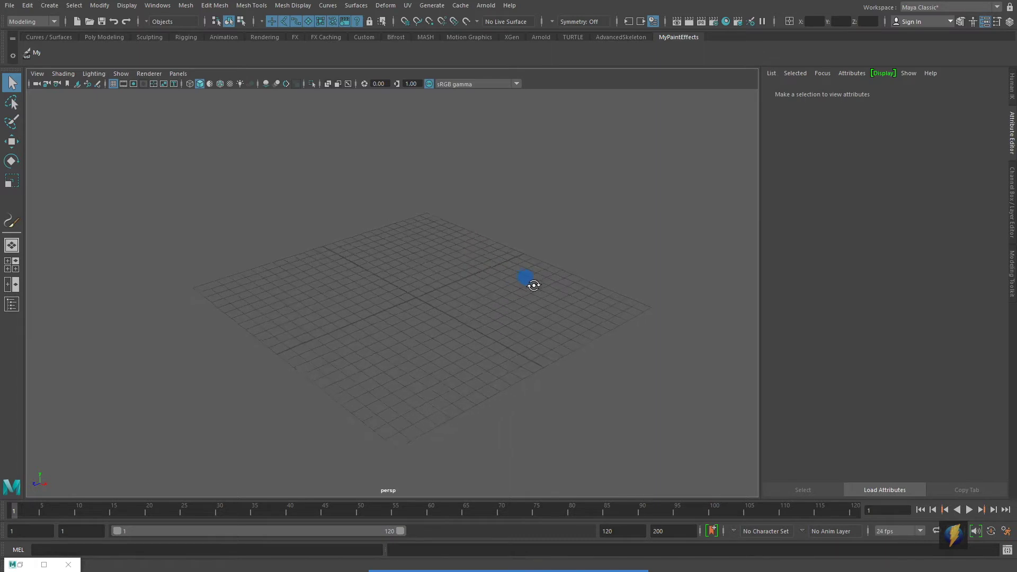
click(10, 221)
mouse_move(464, 307)
mouse_down()
mouse_move(420, 256)
mouse_move(335, 314)
mouse_up()
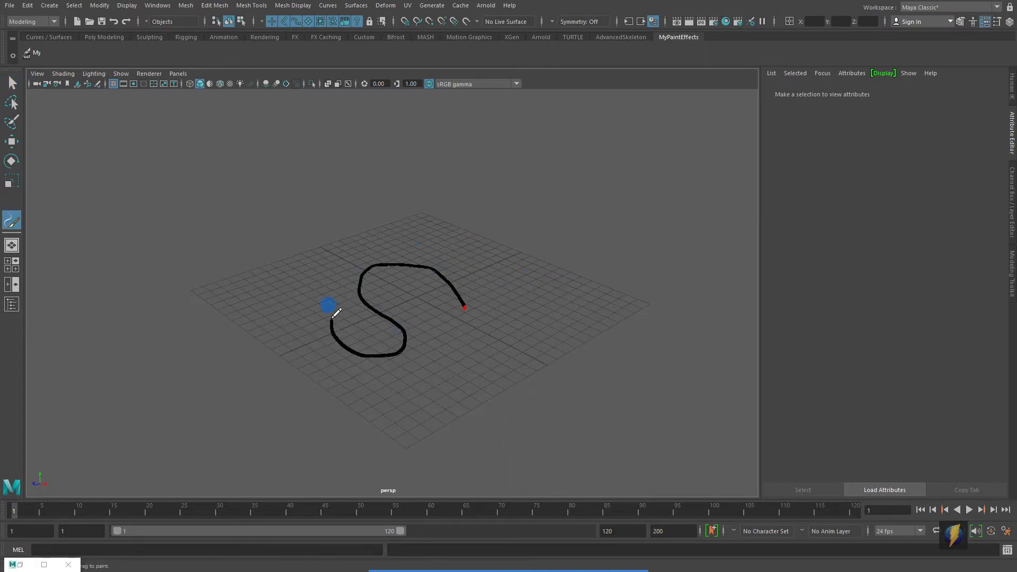
mouse_move(447, 332)
alt+mouse_down()
mouse_move(382, 343)
mouse_move(558, 289)
alt+mouse_up()
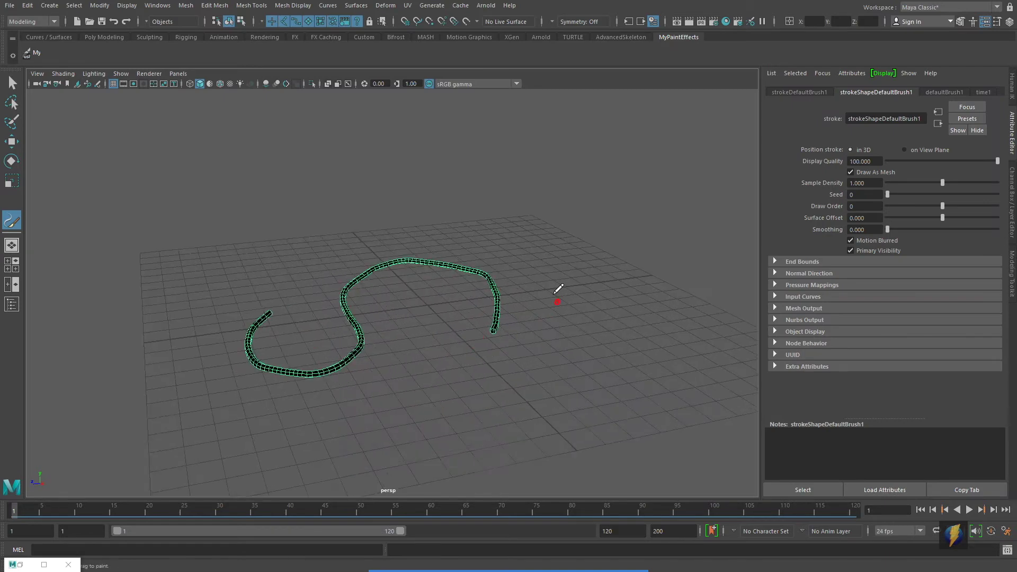
alt+middle_drag(357, 328, 380, 366)
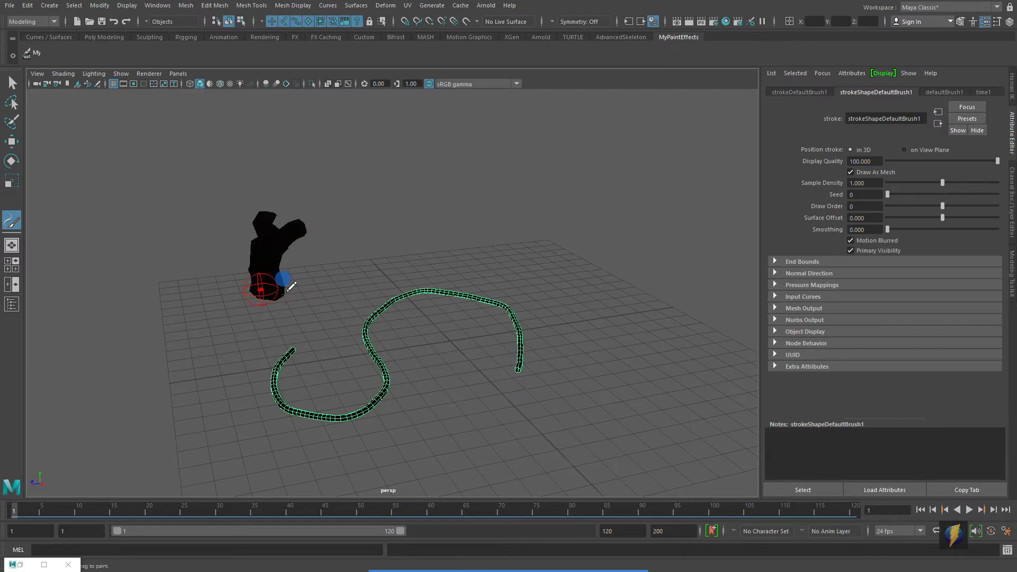
Paint a row of MyTree01 trees behind the S stroke and add a polygon sphere.
mouse_move(262, 289)
mouse_down()
mouse_move(388, 240)
mouse_move(609, 314)
mouse_up()
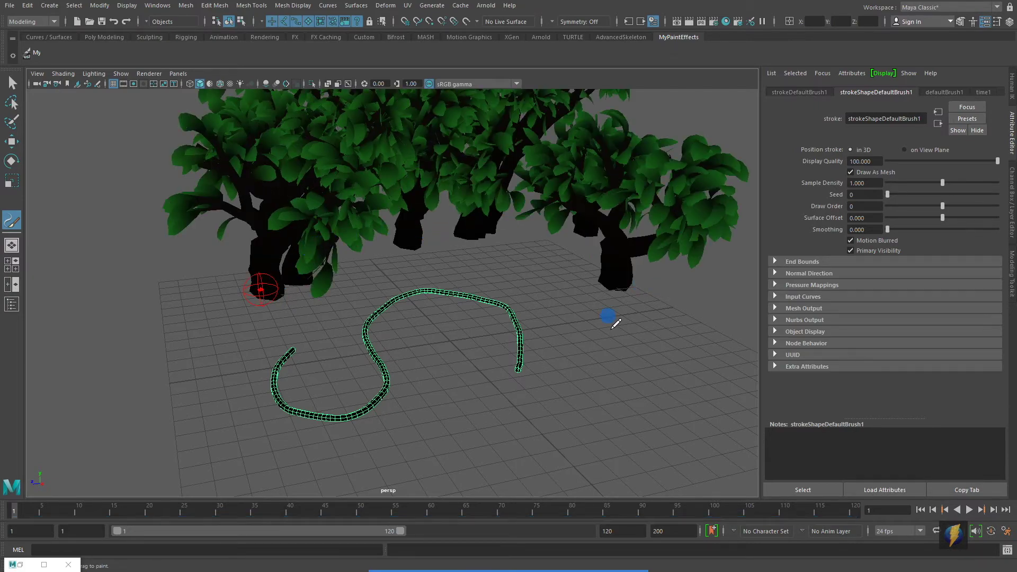
mouse_move(529, 386)
alt+mouse_down()
mouse_move(329, 346)
mouse_move(524, 354)
mouse_move(493, 336)
mouse_move(393, 375)
mouse_move(421, 387)
alt+mouse_up()
scroll(297, 345, down, 3)
alt+middle_drag(422, 382, 237, 352)
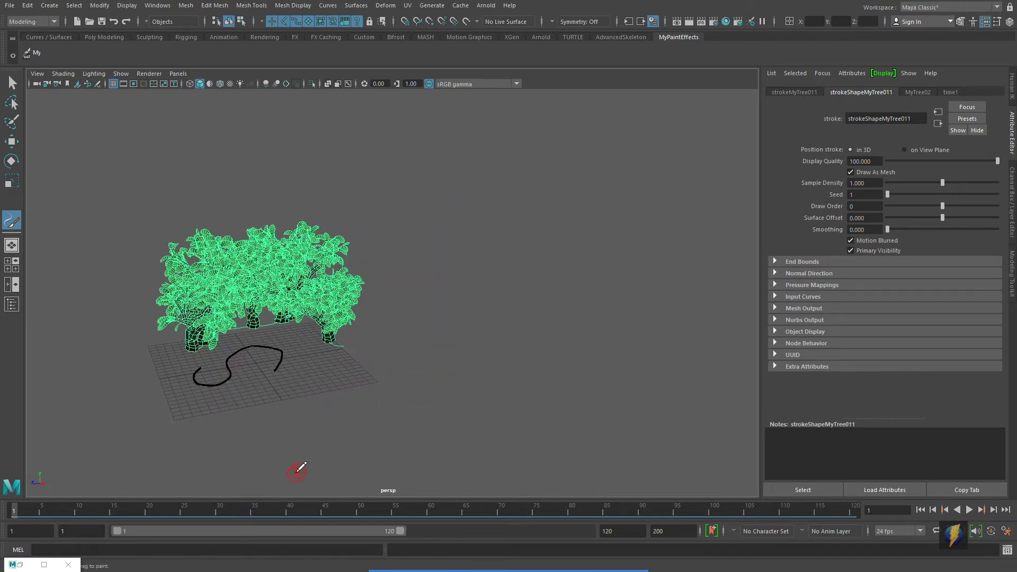
click(101, 40)
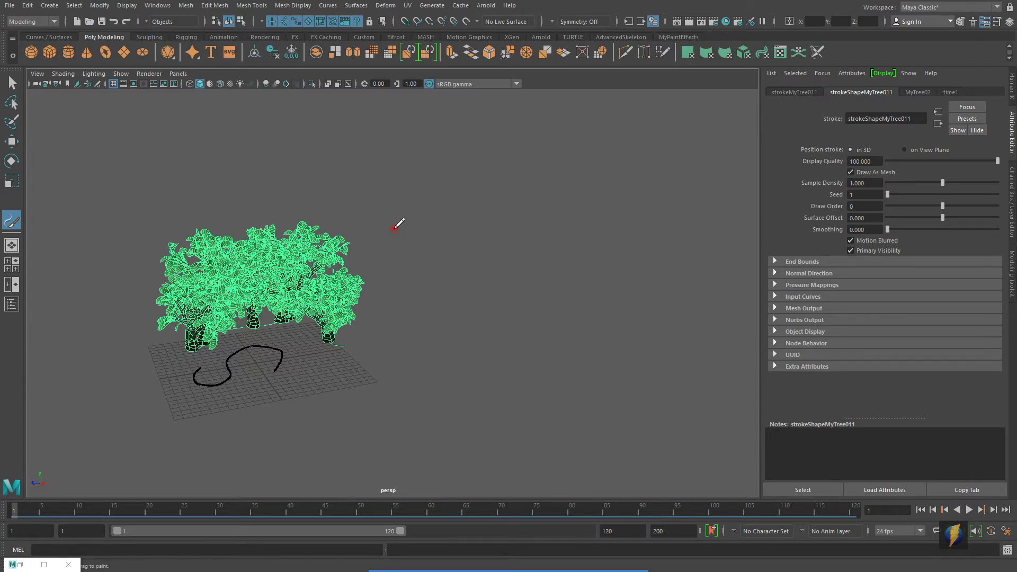
key(r)
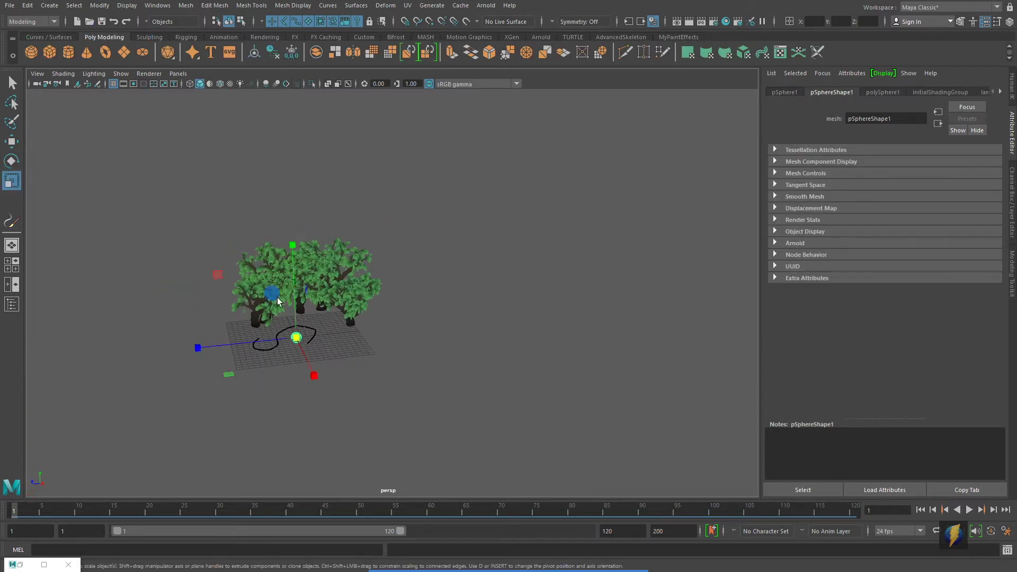
Scale the sphere up and move it to the right of the trees.
alt+right_drag(278, 301, 589, 322)
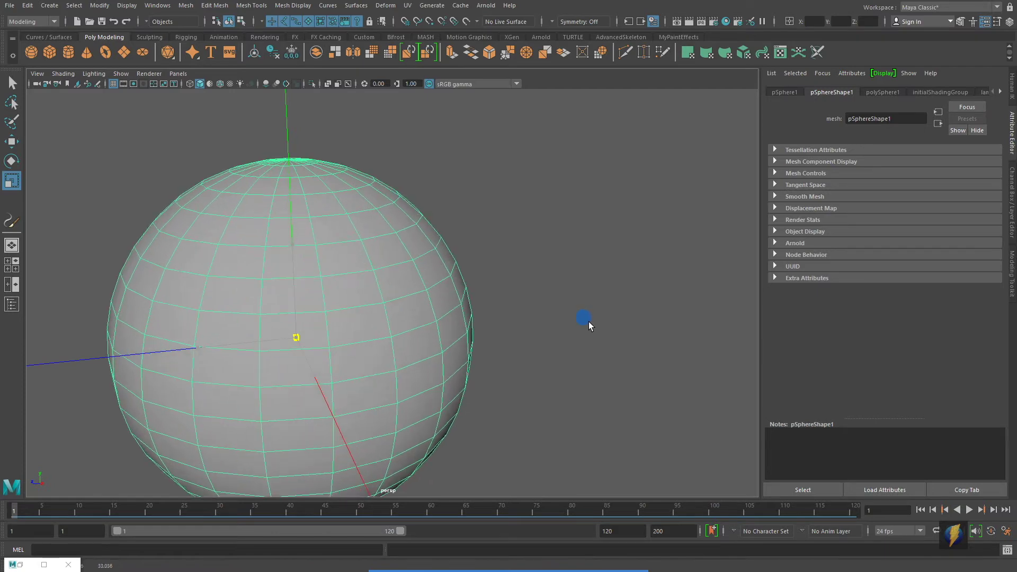
key(w)
mouse_move(254, 341)
mouse_down()
mouse_move(522, 311)
mouse_move(444, 297)
mouse_up()
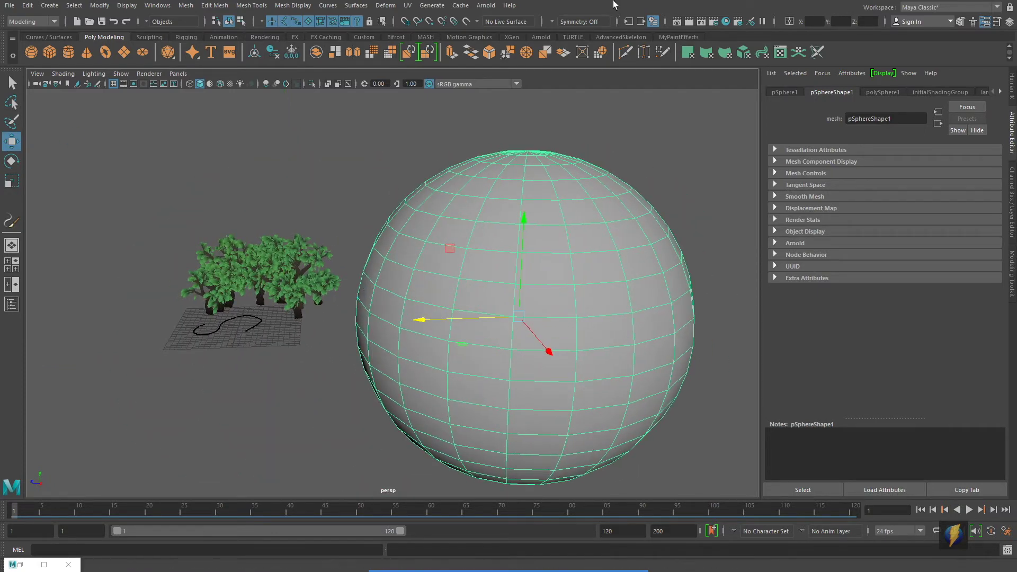
Make the sphere paintable and paint trees onto its top.
click(432, 5)
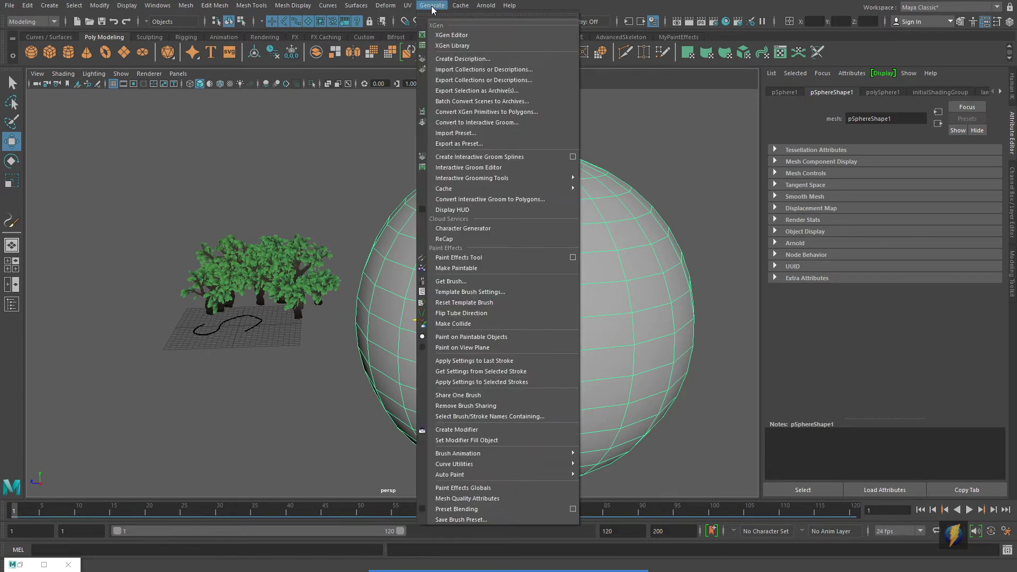
click(461, 267)
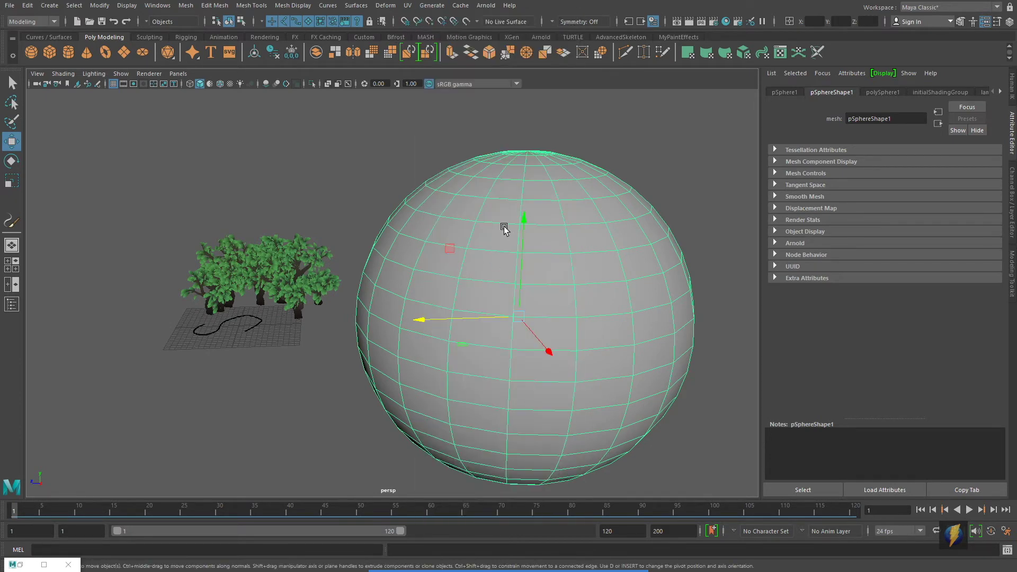
click(12, 220)
drag(538, 176, 468, 260)
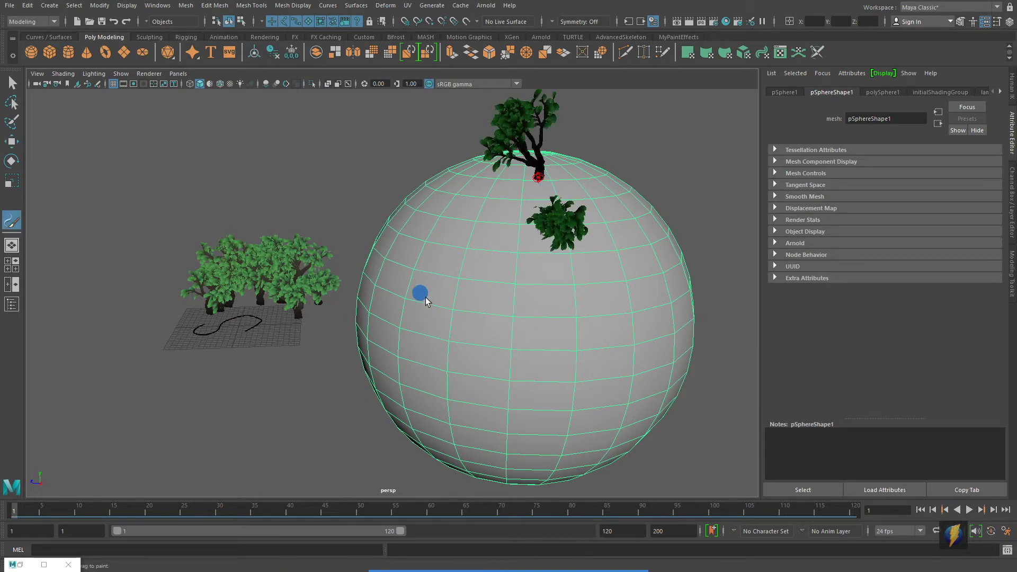
Paint tree strokes over the top, lower and right parts of the sphere.
drag(425, 297, 498, 367)
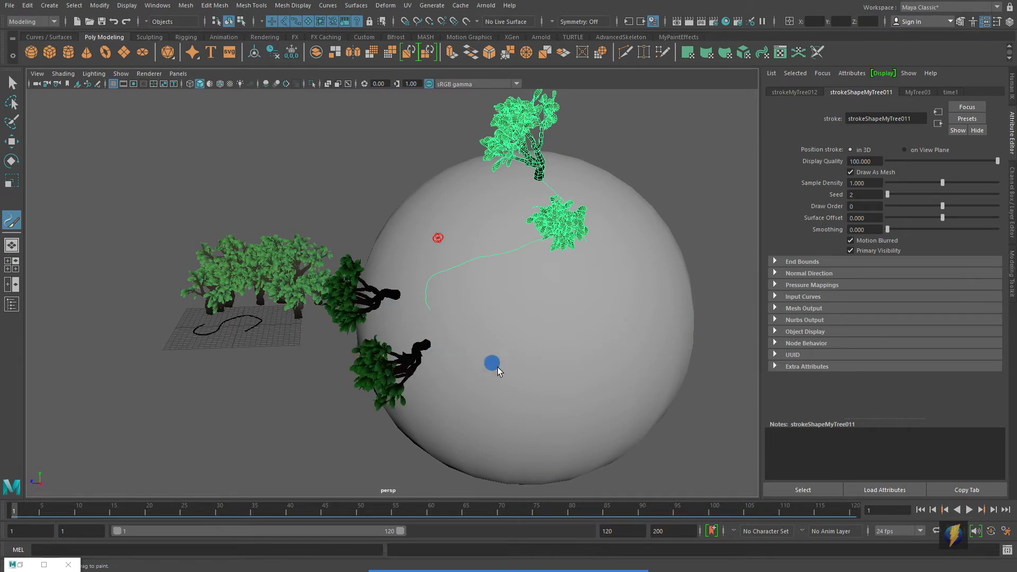
mouse_move(596, 315)
mouse_down()
mouse_move(636, 311)
mouse_move(616, 231)
mouse_up()
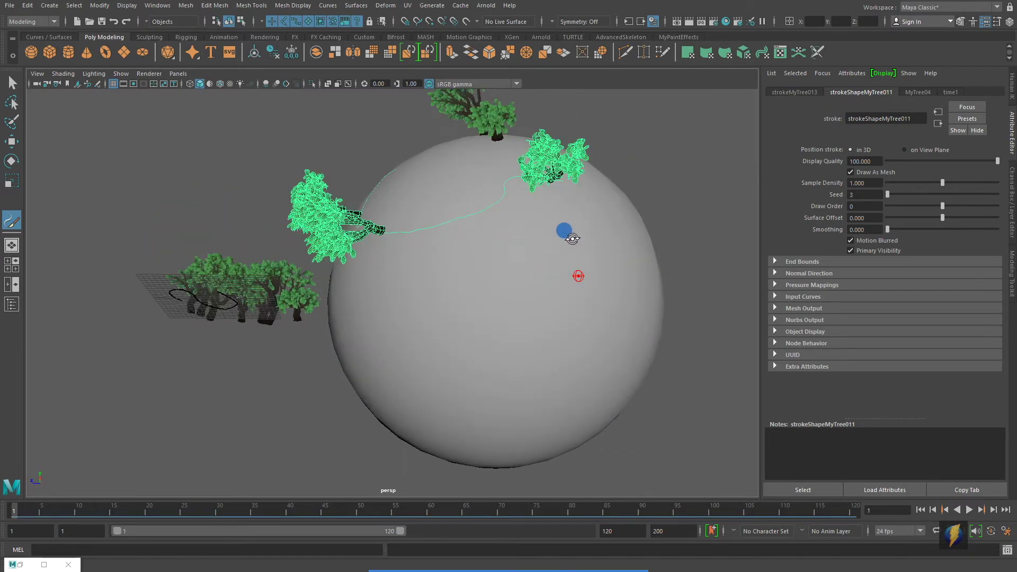
alt+drag(572, 239, 538, 232)
mouse_move(472, 300)
mouse_down()
mouse_move(413, 381)
mouse_move(427, 450)
mouse_up()
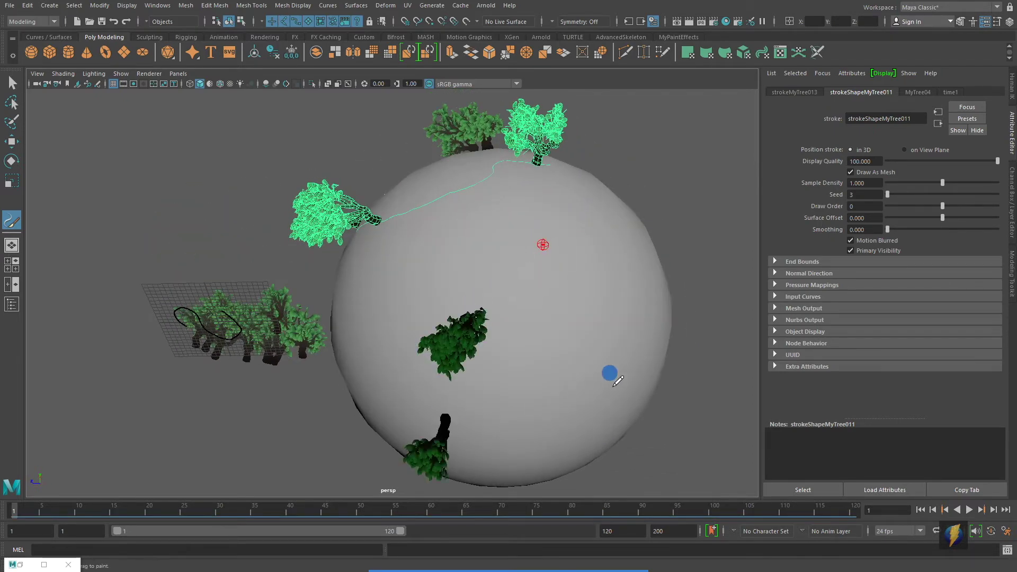
drag(618, 380, 649, 347)
mouse_move(583, 177)
alt+mouse_down()
mouse_move(606, 239)
mouse_move(553, 278)
alt+mouse_up()
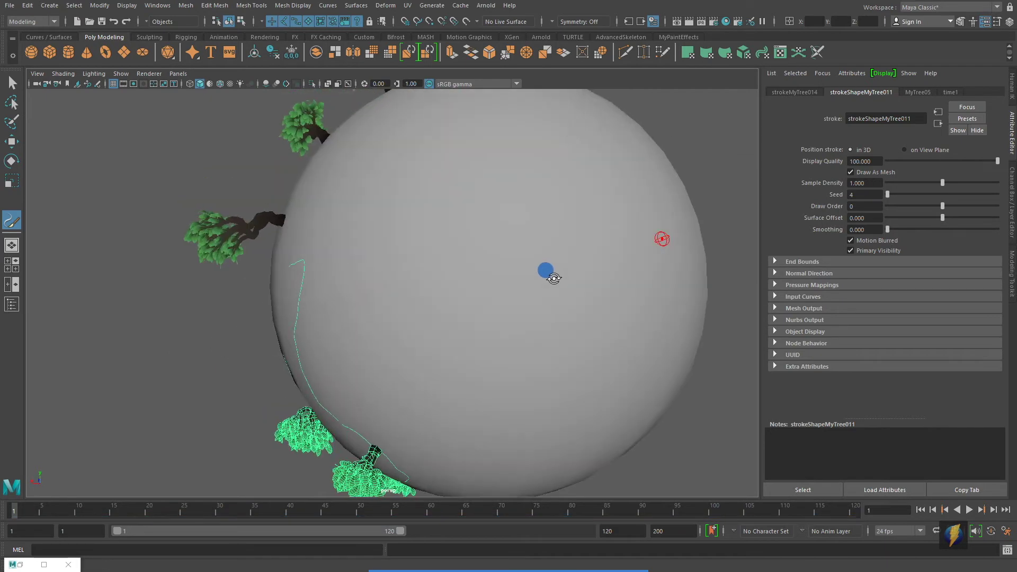
mouse_move(352, 263)
mouse_down()
mouse_move(635, 318)
mouse_move(495, 143)
mouse_up()
Paint more tree strokes across the sphere's other sides.
scroll(575, 210, down, 5)
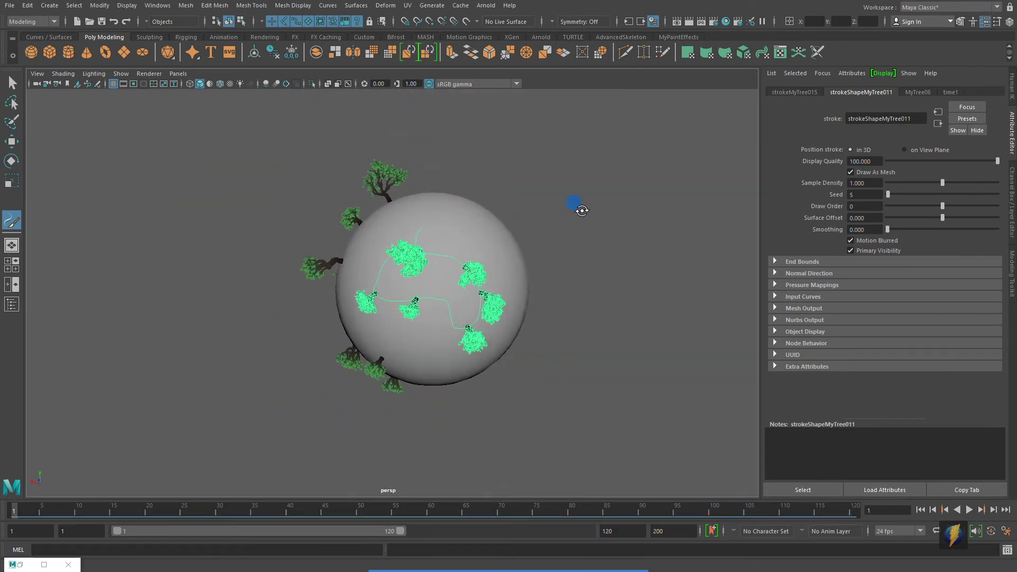
alt+drag(582, 210, 377, 258)
mouse_move(298, 237)
mouse_down()
mouse_move(353, 255)
mouse_move(318, 314)
mouse_move(375, 360)
mouse_move(394, 297)
mouse_move(364, 211)
mouse_move(390, 220)
mouse_move(382, 265)
mouse_move(347, 274)
mouse_move(298, 265)
mouse_up()
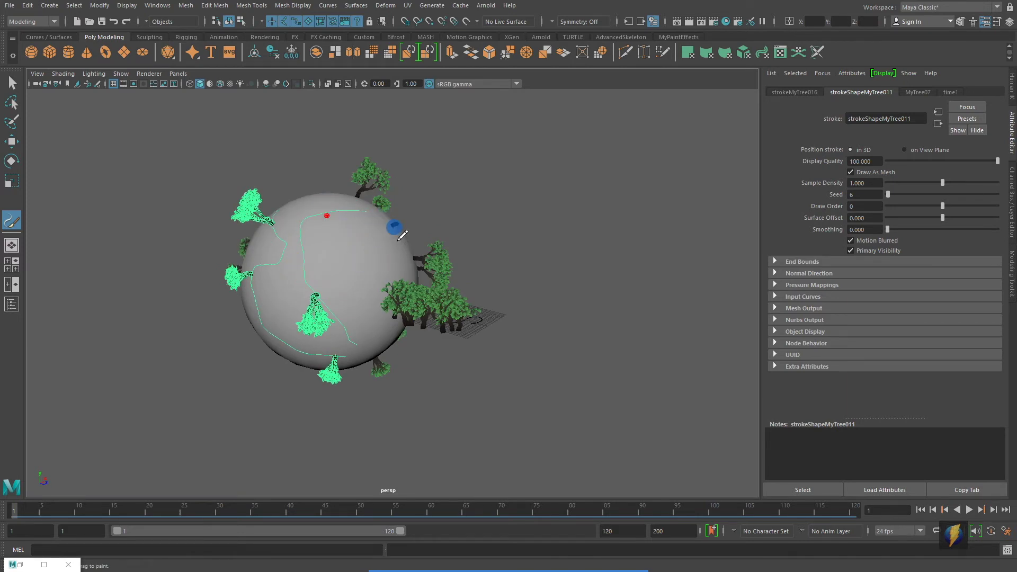
mouse_move(394, 228)
mouse_down()
mouse_move(271, 292)
mouse_move(405, 302)
mouse_move(523, 282)
mouse_move(595, 293)
mouse_move(647, 286)
mouse_up()
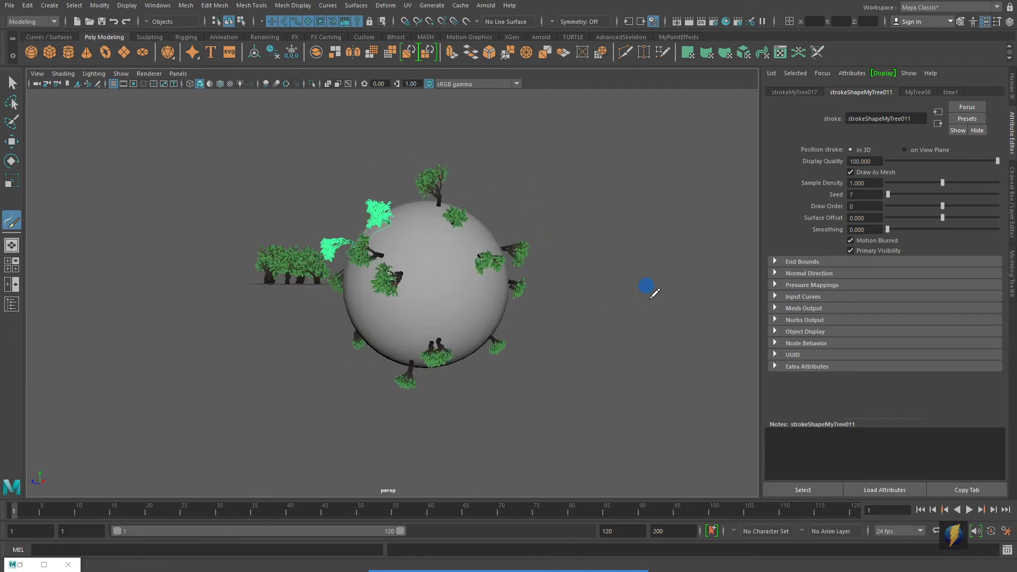
scroll(420, 297, up, 3)
Select the row of trees on the ground grid and delete it.
click(23, 86)
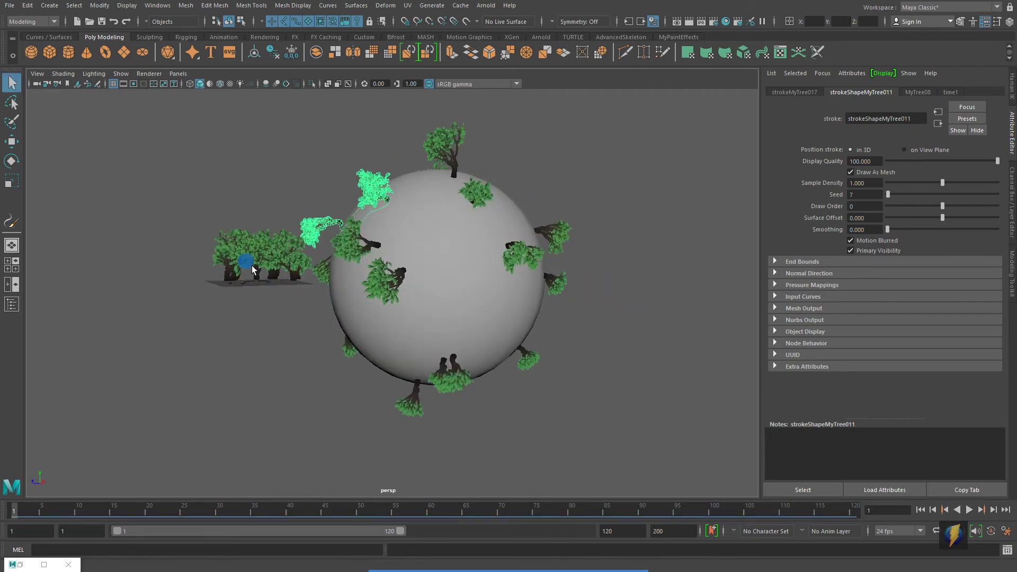
click(245, 263)
key(Delete)
Switch to wireframe view and select one tree stroke on the sphere.
alt+drag(364, 292, 420, 290)
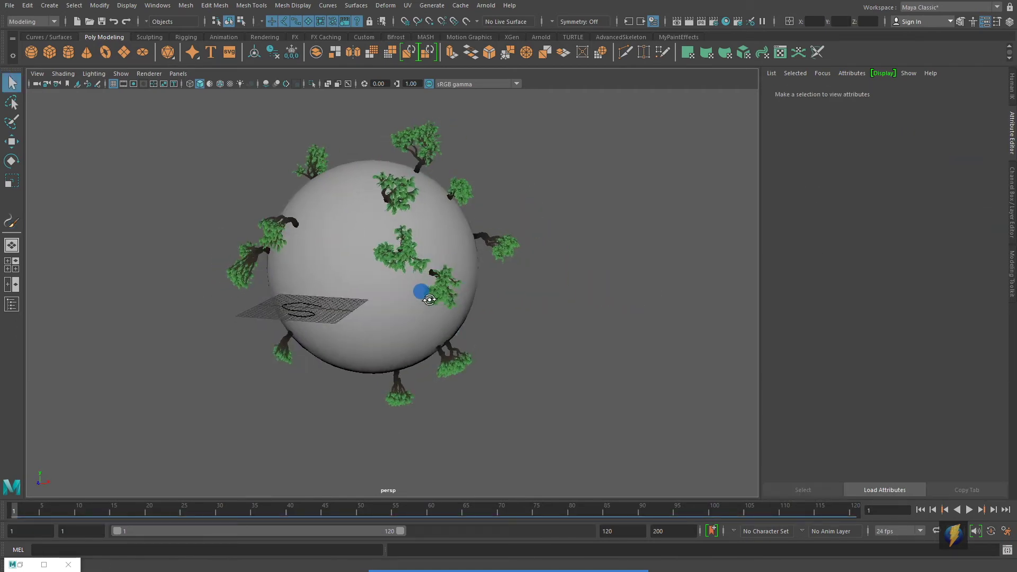
alt+right_drag(420, 289, 480, 293)
alt+drag(480, 292, 526, 331)
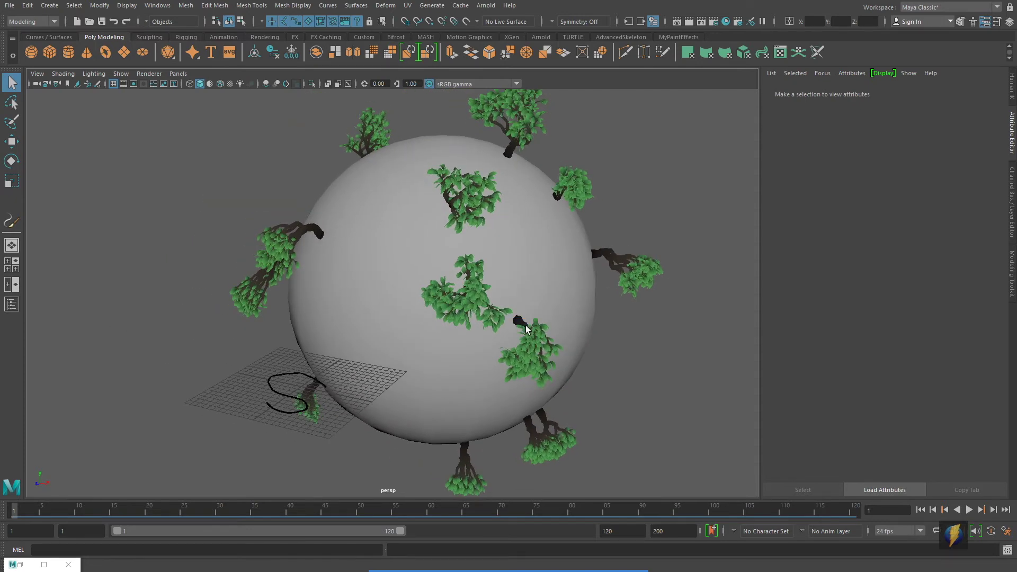
key(4)
click(423, 241)
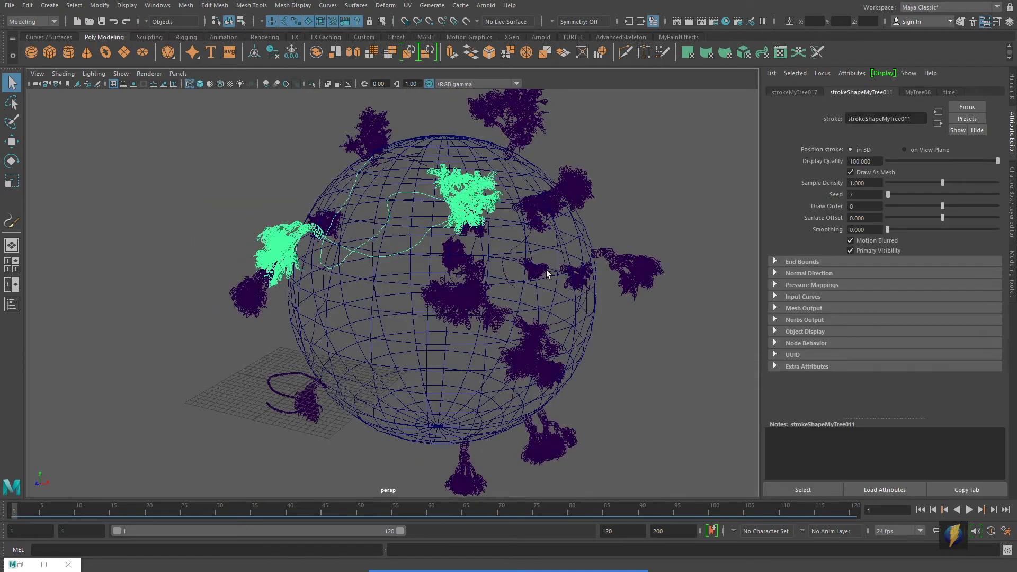
Return to shaded display and show the MyTree08 brush attributes.
key(5)
alt+drag(554, 272, 549, 269)
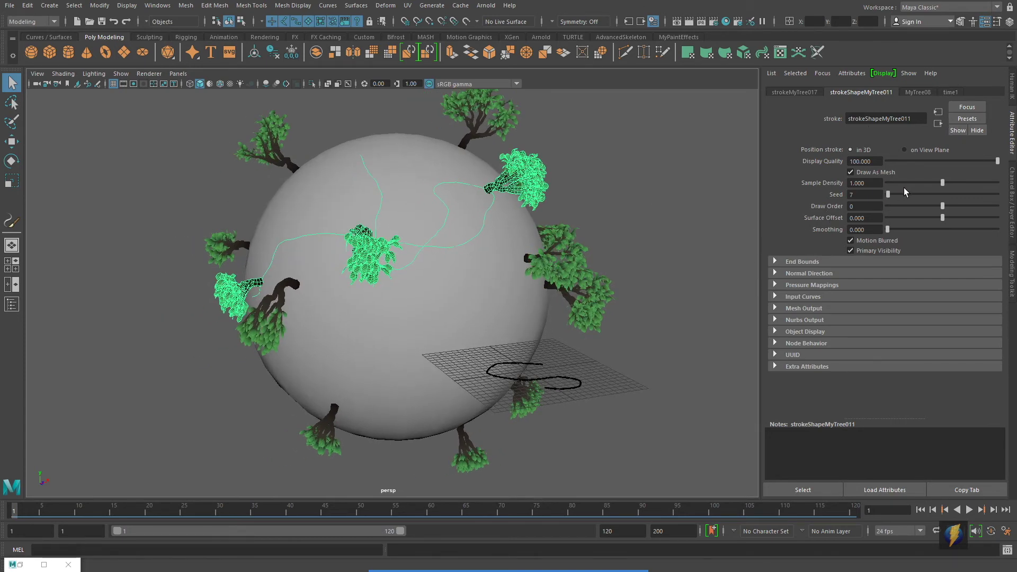
click(919, 89)
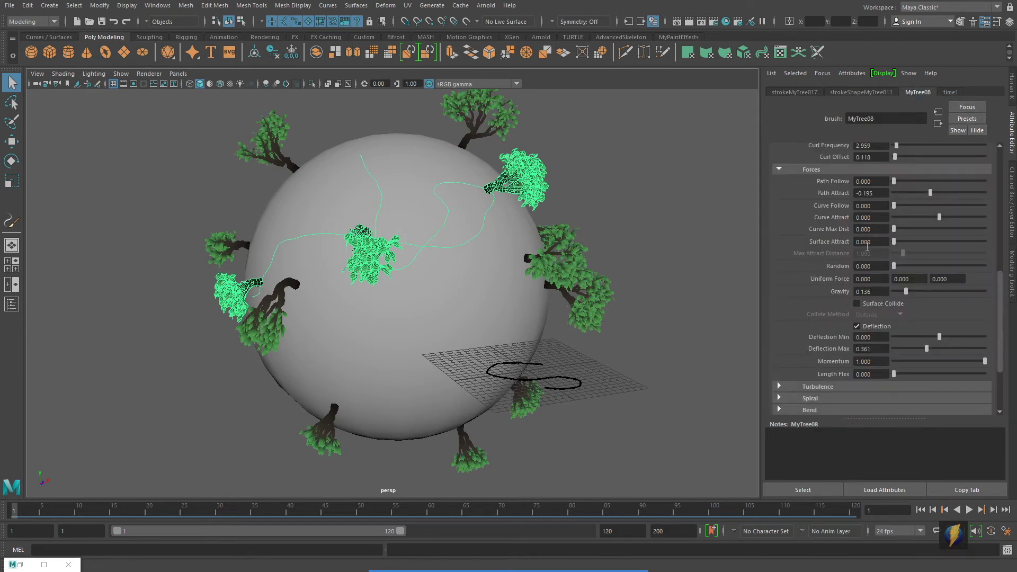
scroll(867, 245, down, 3)
scroll(869, 248, up, 4)
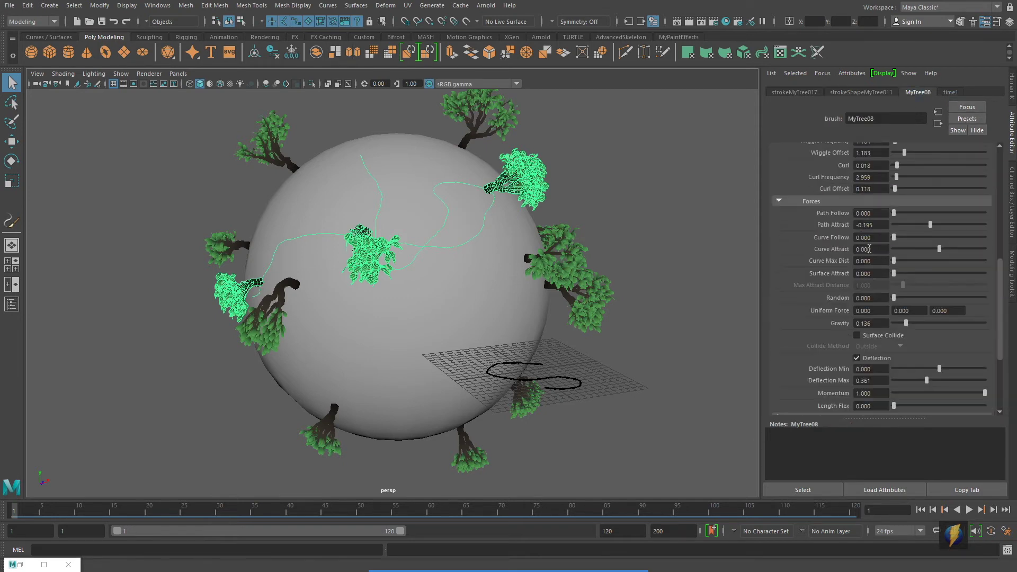
scroll(881, 165, up, 4)
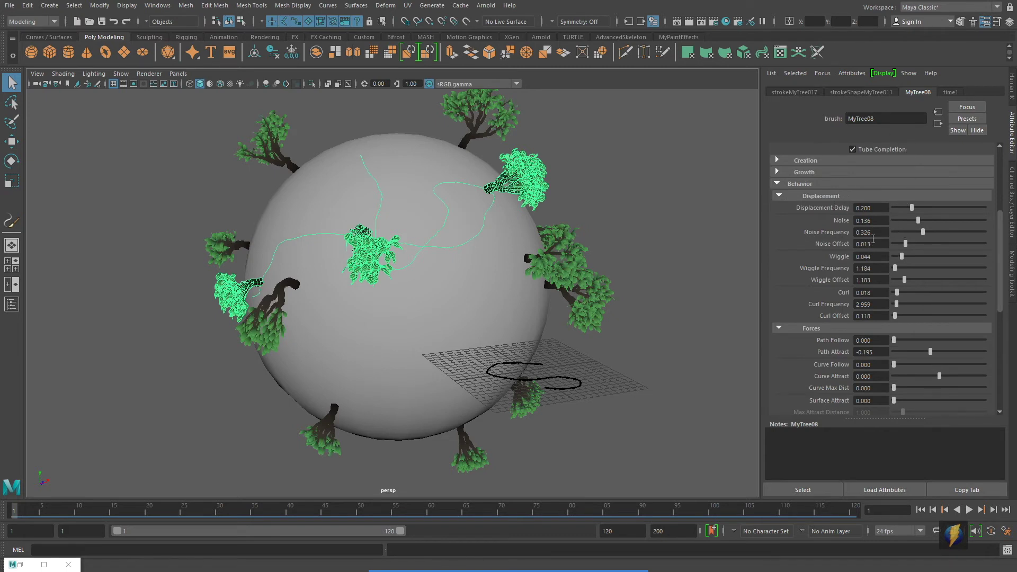
scroll(873, 242, down, 1)
scroll(873, 241, down, 1)
scroll(874, 241, up, 1)
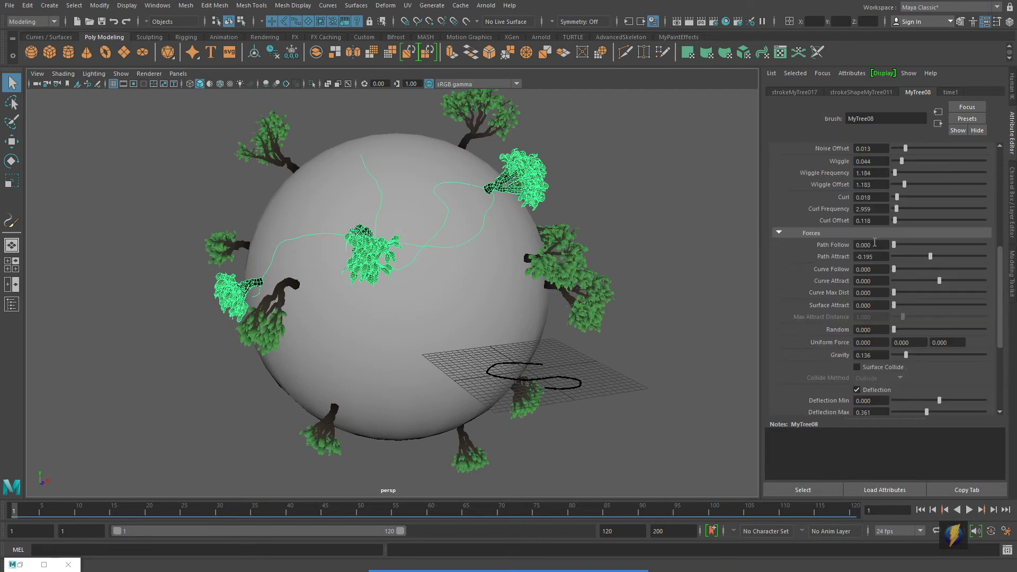
scroll(874, 241, up, 2)
scroll(875, 243, up, 4)
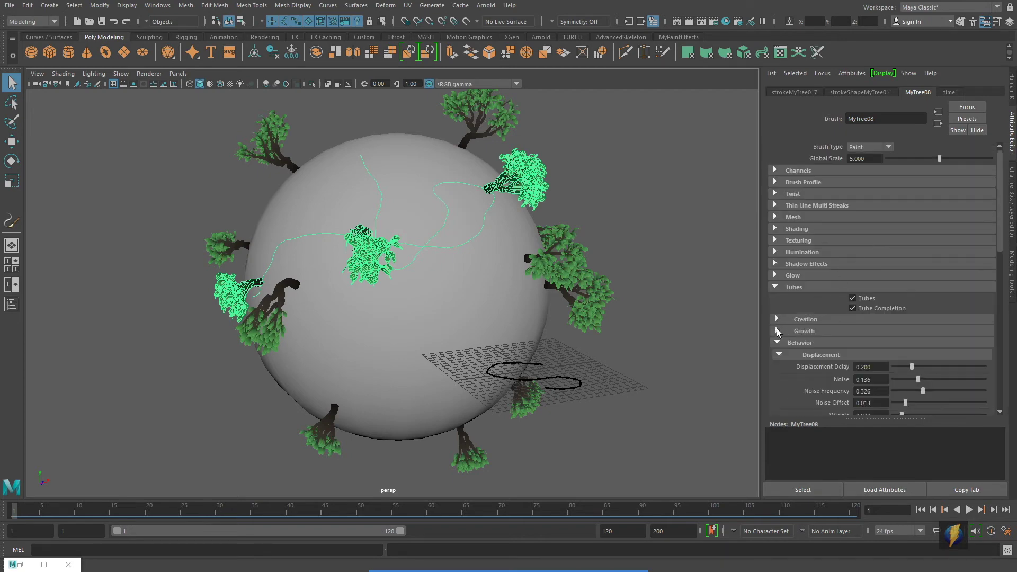
Raise Tubes Per Step under Tubes > Creation to 0.449.
click(785, 317)
scroll(876, 279, down, 2)
drag(893, 268, 896, 268)
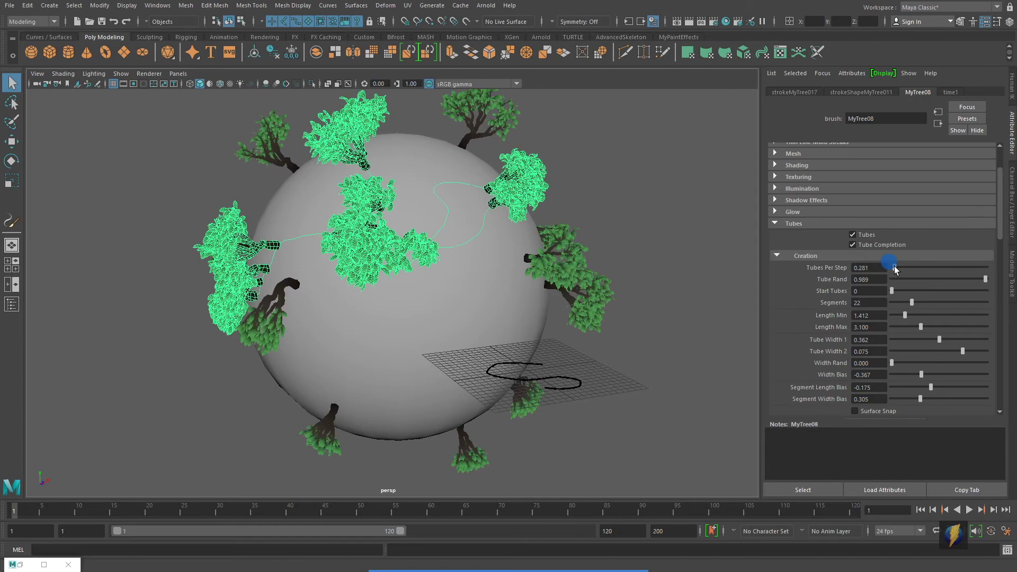
mouse_move(490, 254)
alt+mouse_down()
mouse_move(612, 241)
mouse_move(477, 234)
mouse_move(477, 200)
mouse_move(562, 251)
alt+mouse_up()
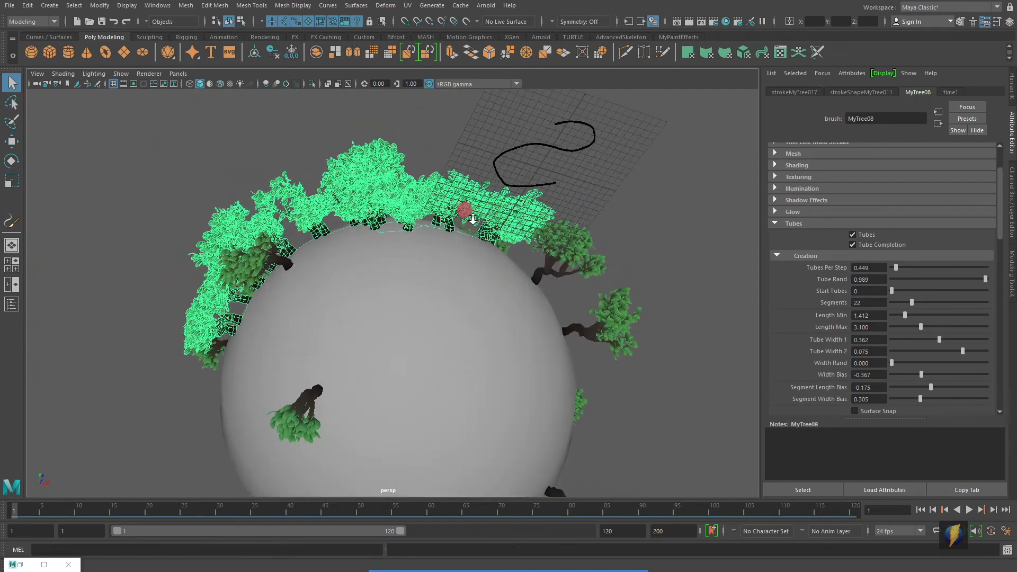
click(874, 92)
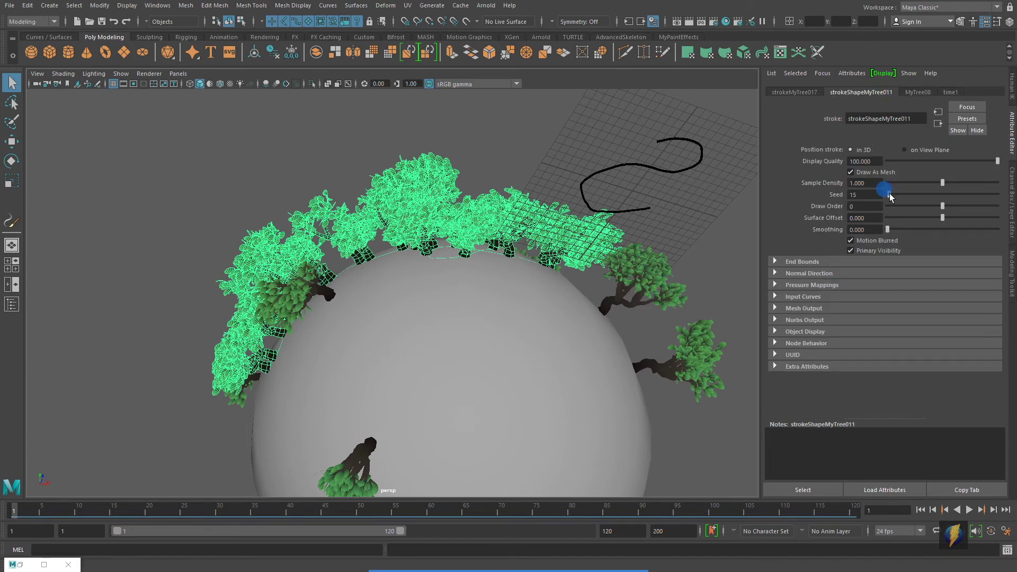
Set the tree stroke's Seed to 112 and clear the selection.
drag(890, 197, 897, 196)
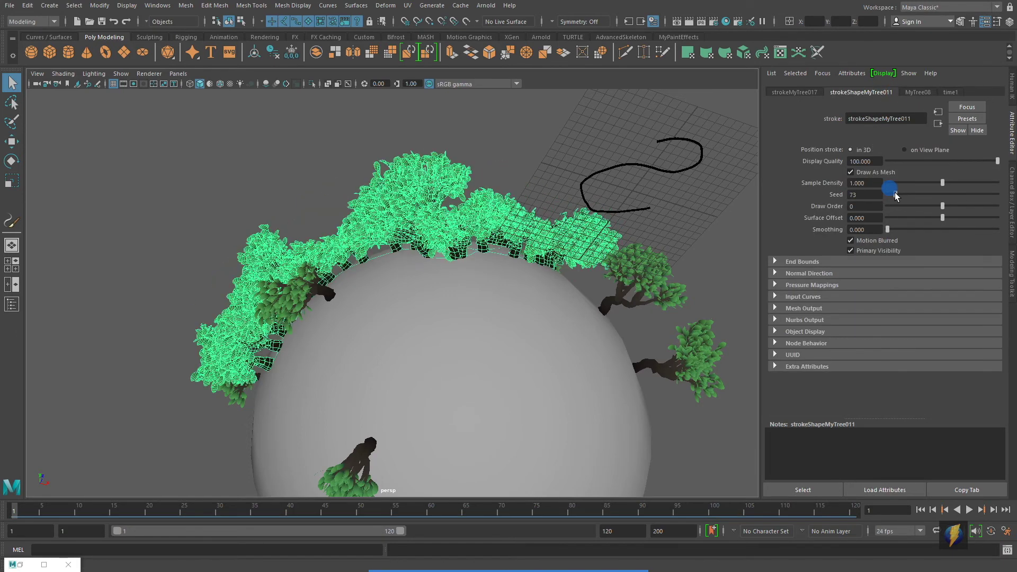
drag(896, 196, 900, 196)
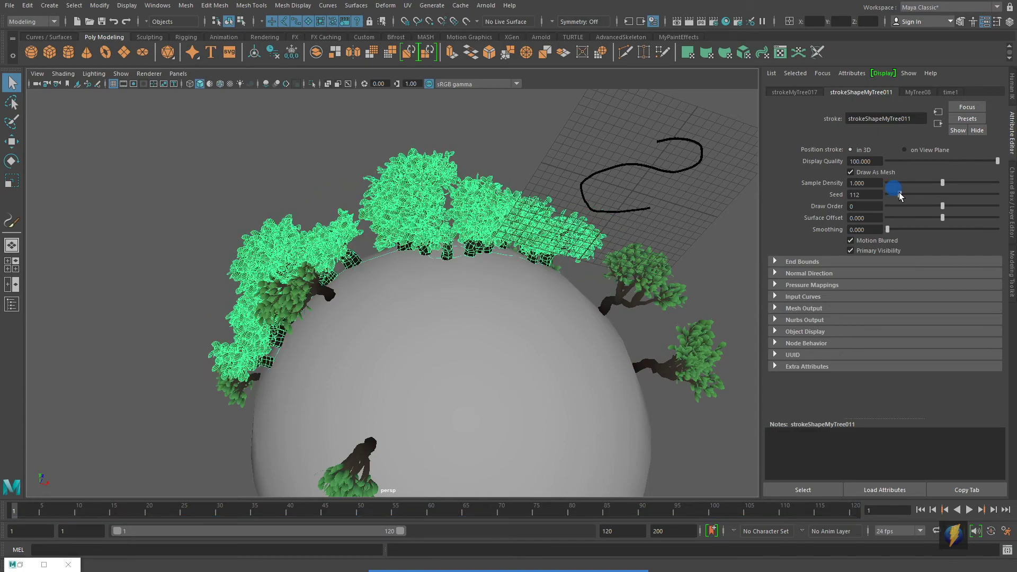
alt+drag(457, 267, 448, 283)
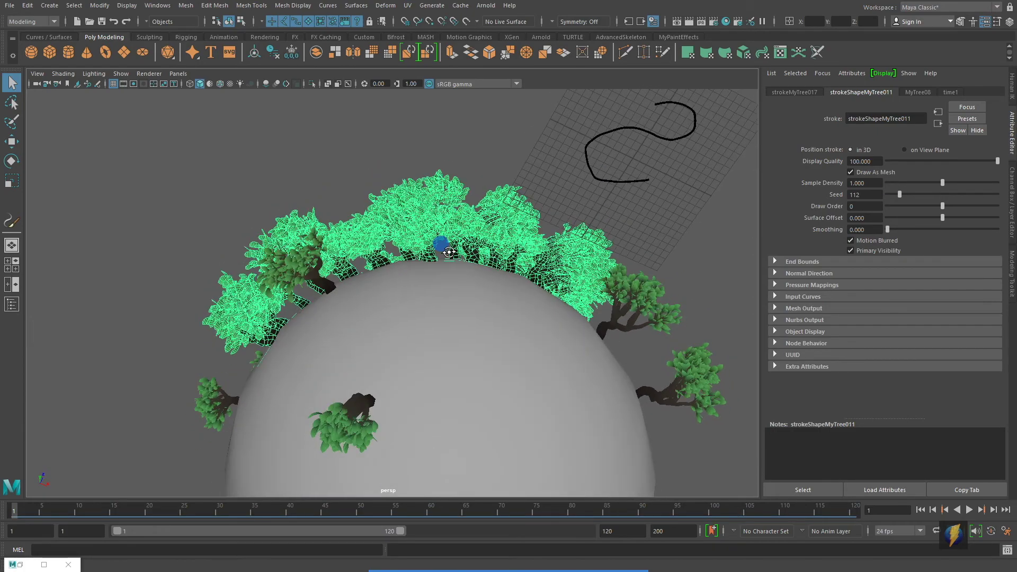
alt+drag(447, 283, 323, 146)
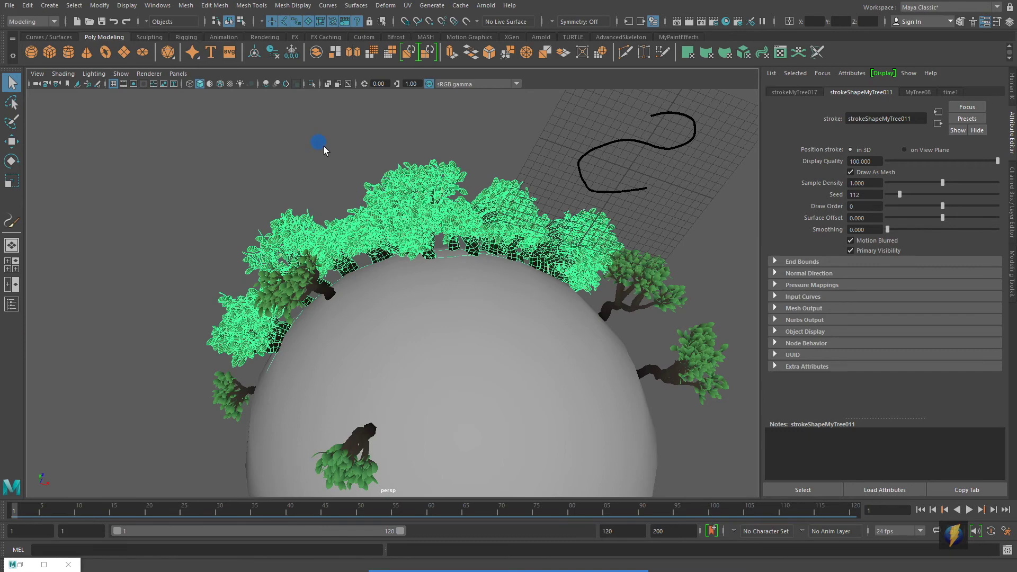
click(323, 146)
Dolly in on the sphere and its trees, then play the animation.
mouse_move(462, 271)
alt+mouse_down()
mouse_move(500, 241)
mouse_move(484, 222)
alt+mouse_up()
mouse_move(484, 223)
alt+right_down()
mouse_move(519, 268)
mouse_move(470, 277)
alt+right_up()
alt+middle_drag(470, 277, 463, 355)
mouse_move(463, 354)
alt+right_down()
mouse_move(527, 345)
mouse_move(518, 336)
alt+right_up()
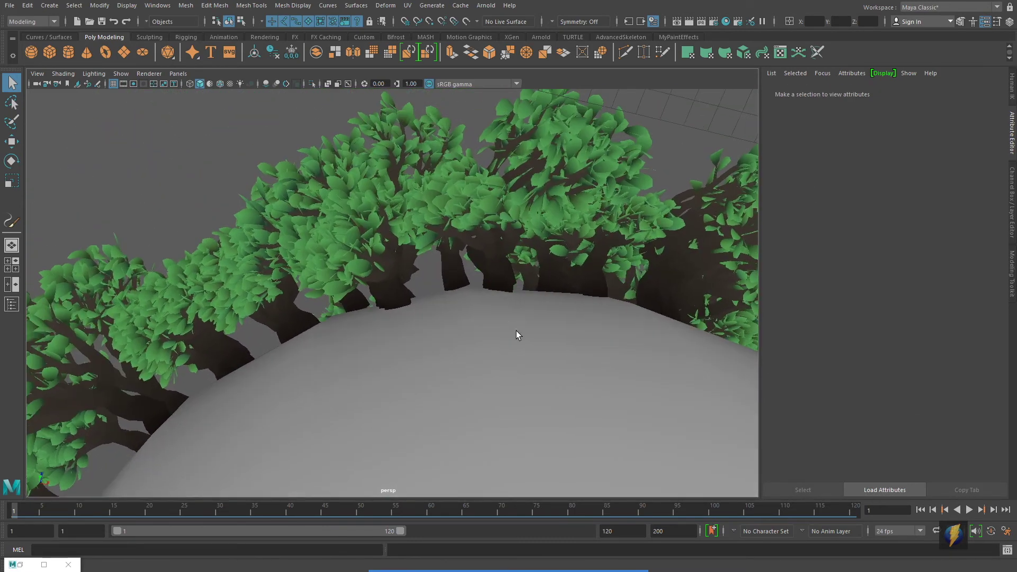
click(970, 511)
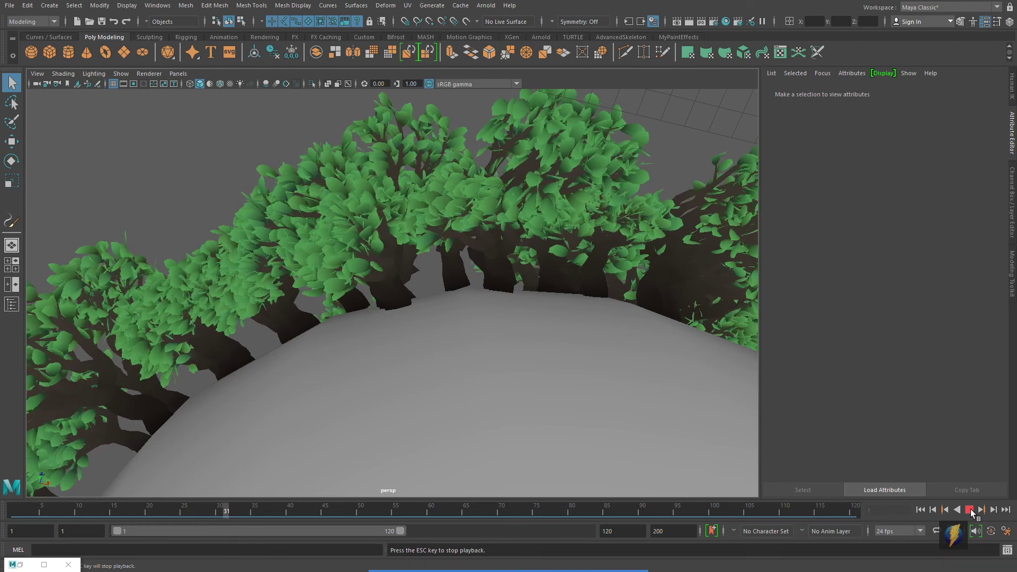
Stop the tree animation, scrub to about frame 46, rewind to frame 1, and open playback preferences.
click(969, 510)
click(307, 510)
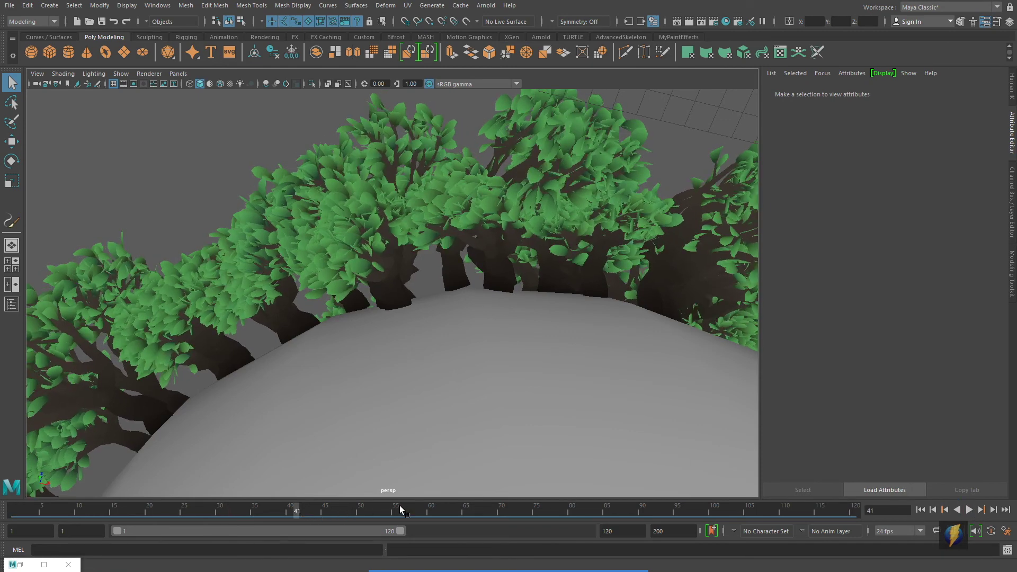
drag(305, 512, 332, 515)
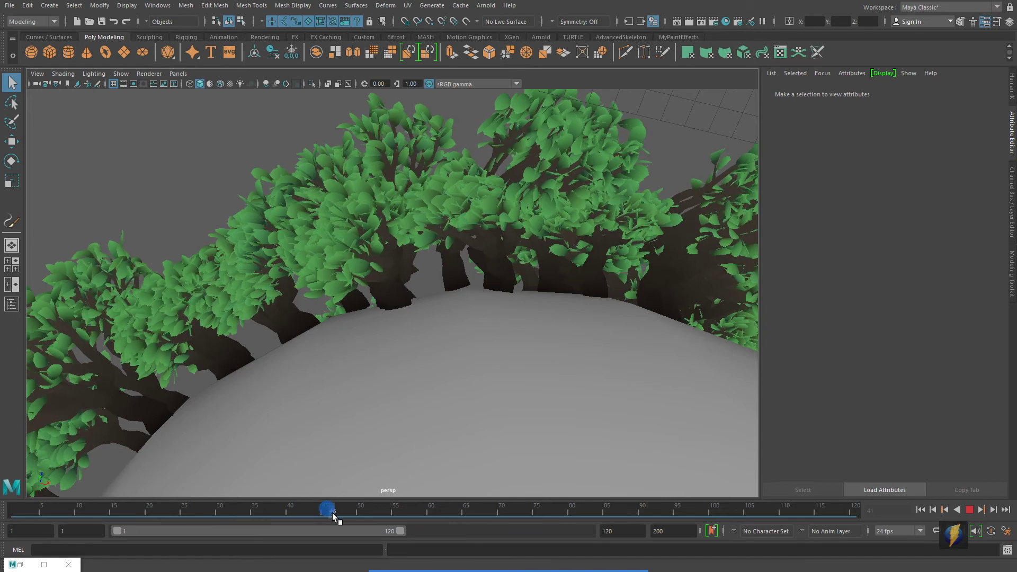
click(920, 510)
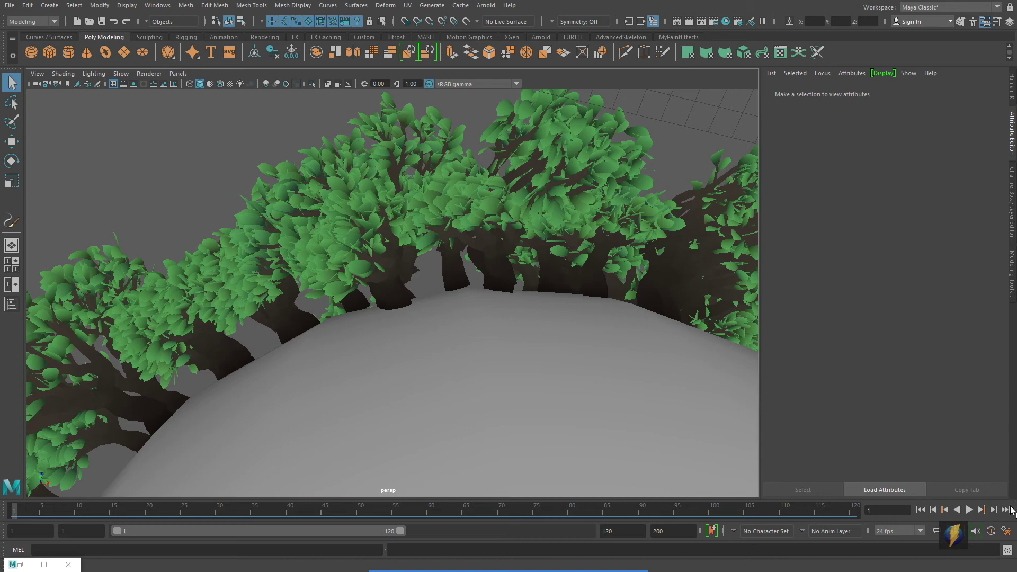
click(1007, 533)
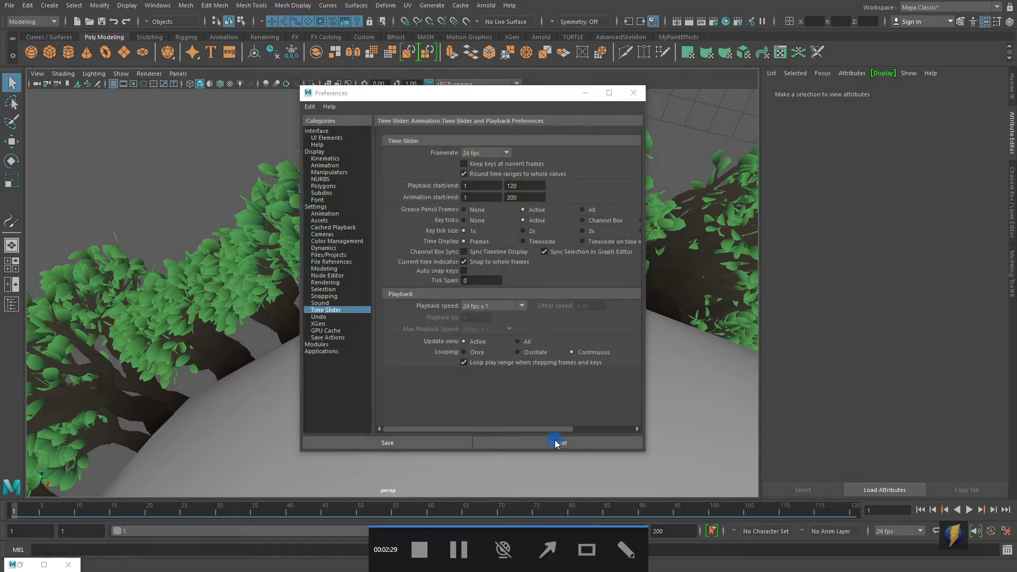
Set Time Slider playback speed to Play every frame, save the preferences, and replay the animation.
drag(668, 233, 502, 304)
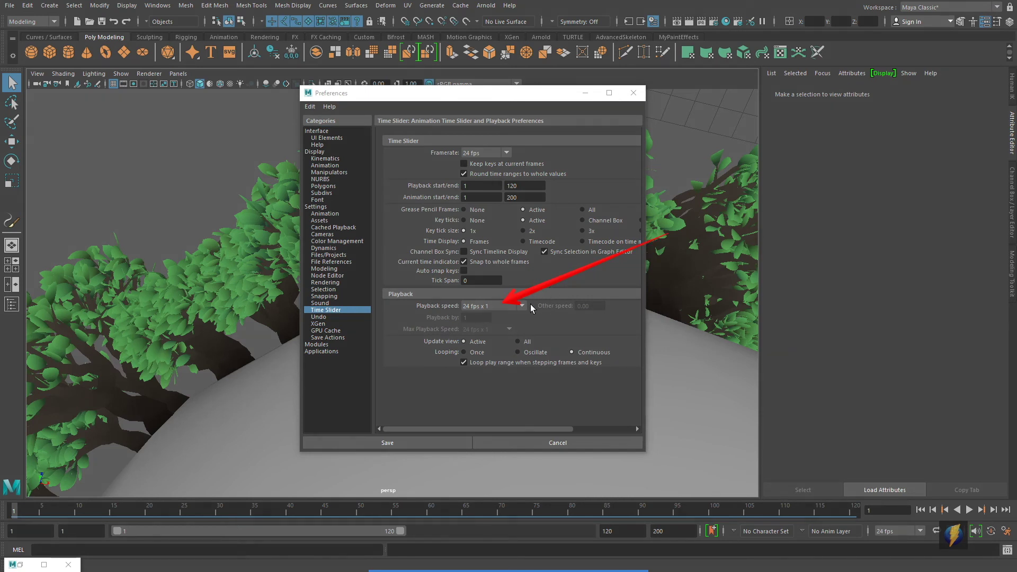
click(522, 306)
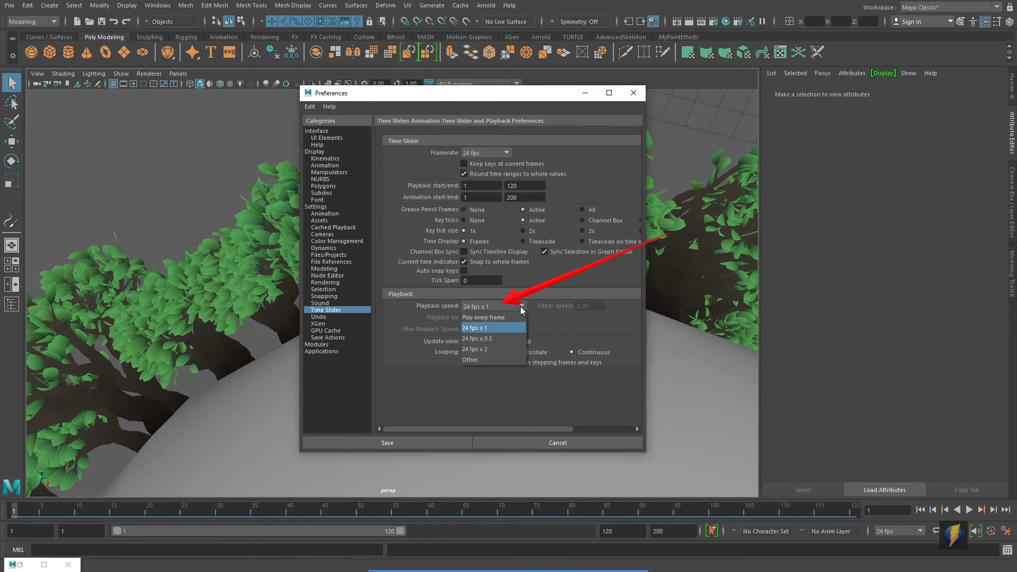
click(491, 317)
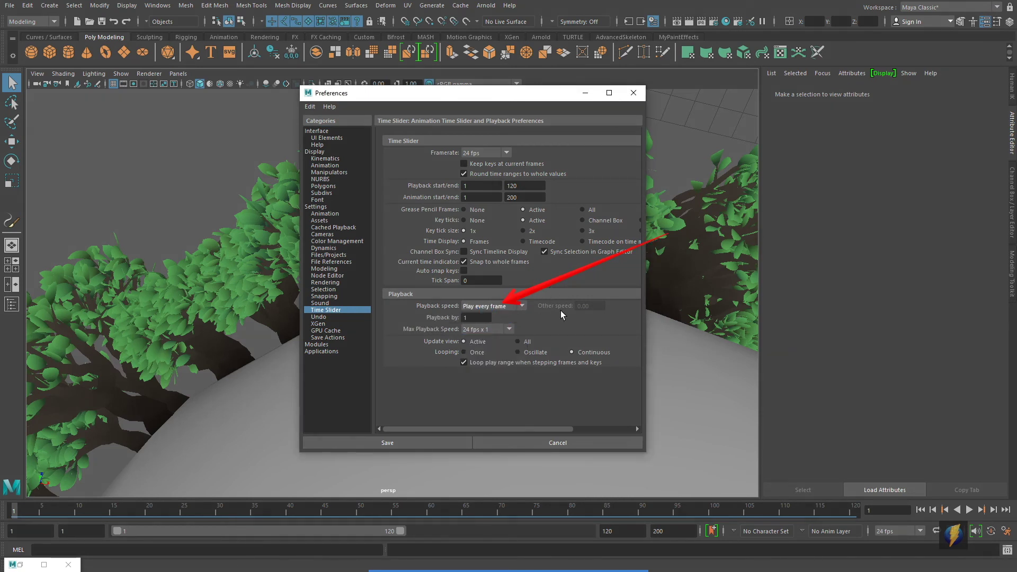
click(430, 443)
click(970, 510)
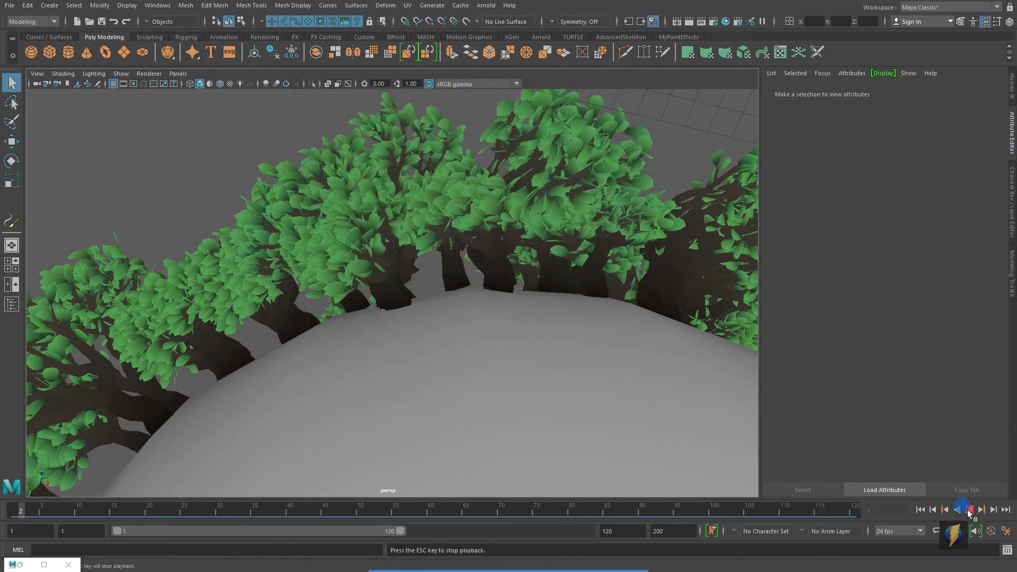